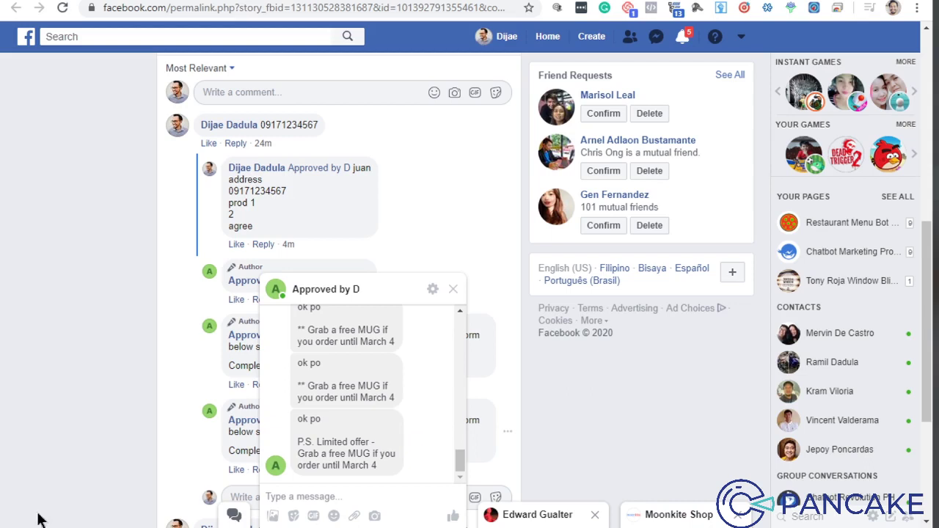
Step: Send the page the Messenger message 'how much po ang red shoes nyo?'
{"action": "scroll", "coordinate": [396, 389], "scroll_direction": "up", "scroll_amount": 5}
{"action": "scroll", "coordinate": [389, 379], "scroll_direction": "down", "scroll_amount": 5}
{"action": "left_click", "coordinate": [292, 495]}
{"action": "type", "text": "how "}
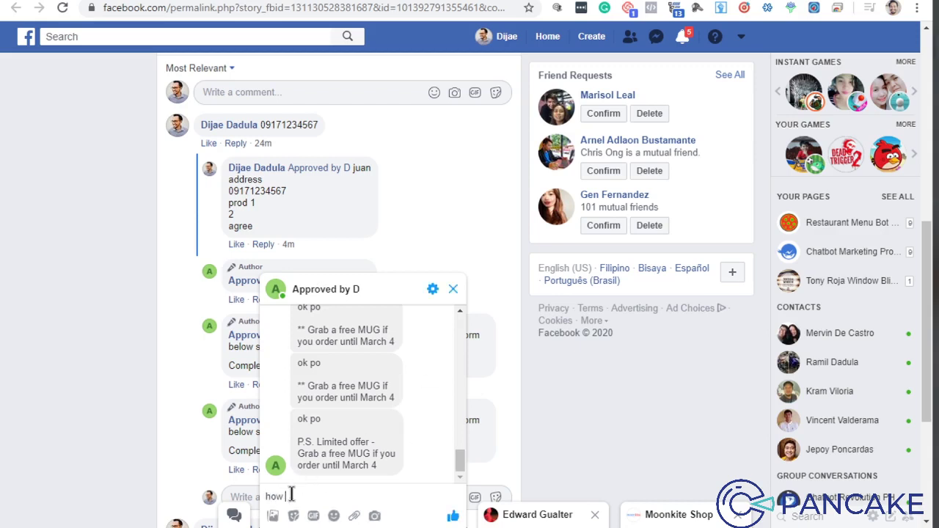
{"action": "type", "text": "much po ang product"}
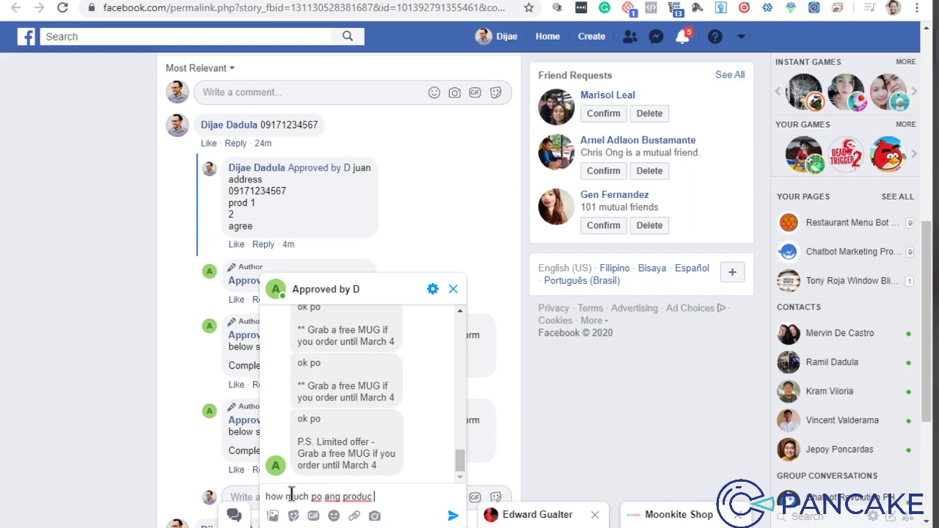
{"action": "key", "text": "BackSpace"}
{"action": "key", "text": "BackSpace"}
{"action": "key", "text": "BackSpace"}
{"action": "key", "text": "BackSpace"}
{"action": "key", "text": "BackSpace"}
{"action": "key", "text": "BackSpace"}
{"action": "key", "text": "BackSpace"}
{"action": "key", "text": "BackSpace"}
{"action": "type", "text": "red shoes nyo?"}
{"action": "key", "text": "Return"}
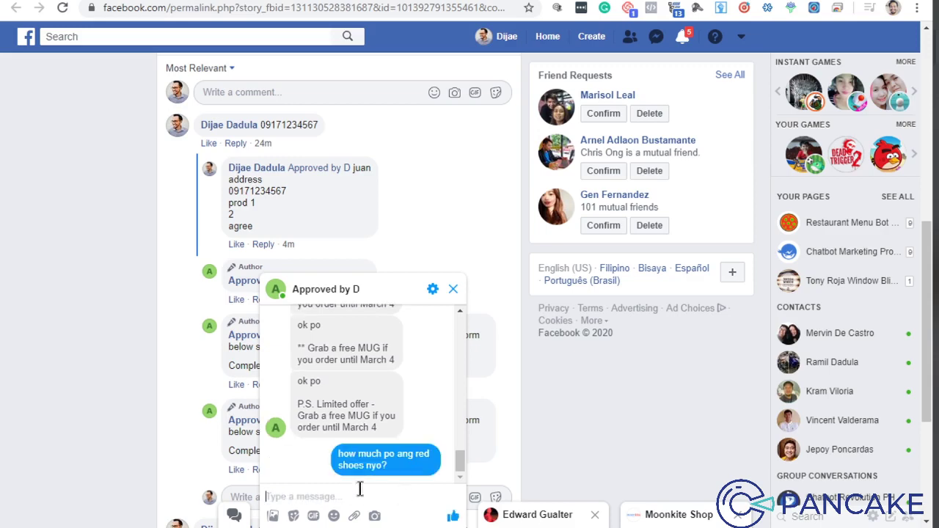
Step: In the Pancake inbox, tag the red-shoes conversation as Inquiry
{"action": "key", "text": "ctrl+Tab"}
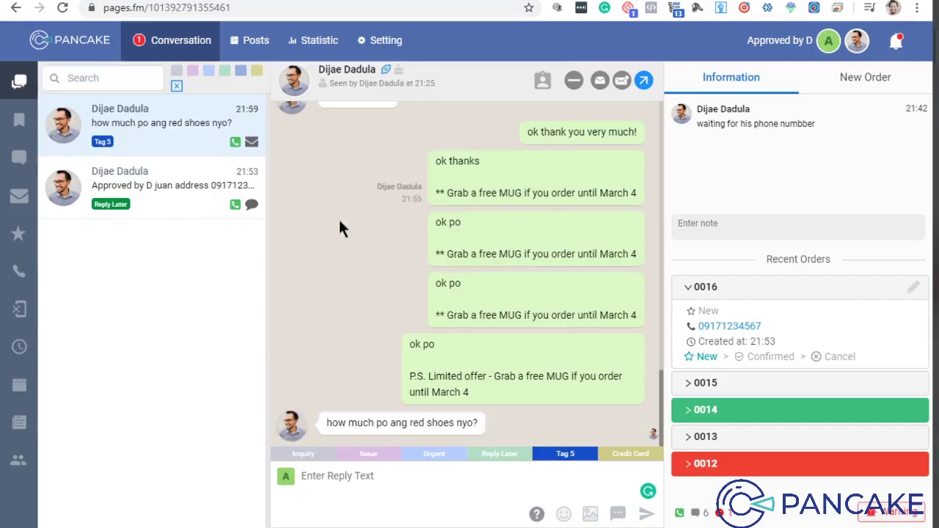
{"action": "left_click", "coordinate": [618, 514]}
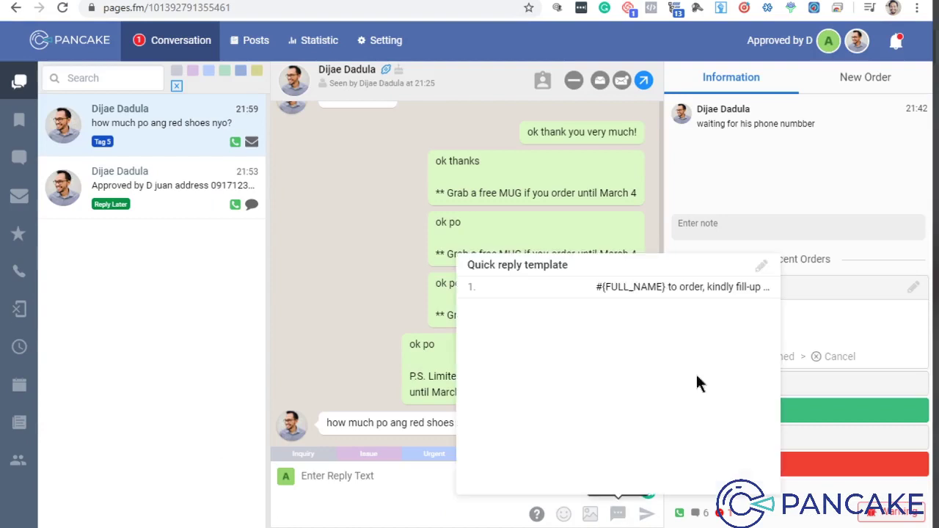
{"action": "left_click", "coordinate": [315, 282]}
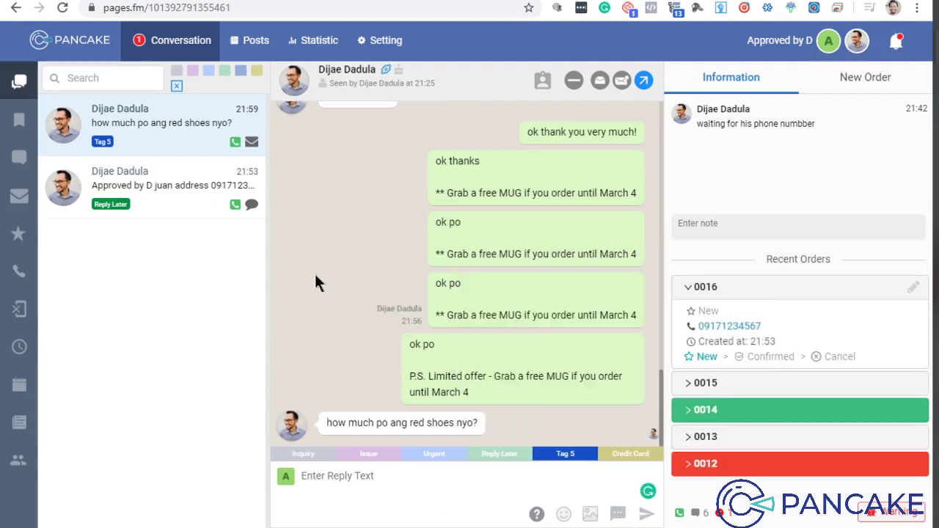
{"action": "left_click", "coordinate": [385, 475]}
{"action": "left_click", "coordinate": [288, 456]}
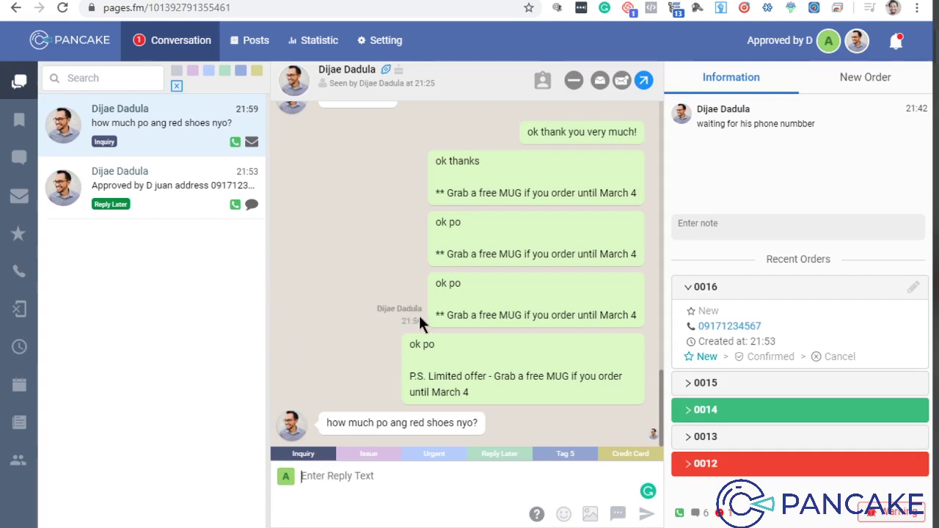
Step: Reply to the customer with the order-form quick reply template
{"action": "left_click", "coordinate": [615, 513]}
{"action": "left_click", "coordinate": [603, 288]}
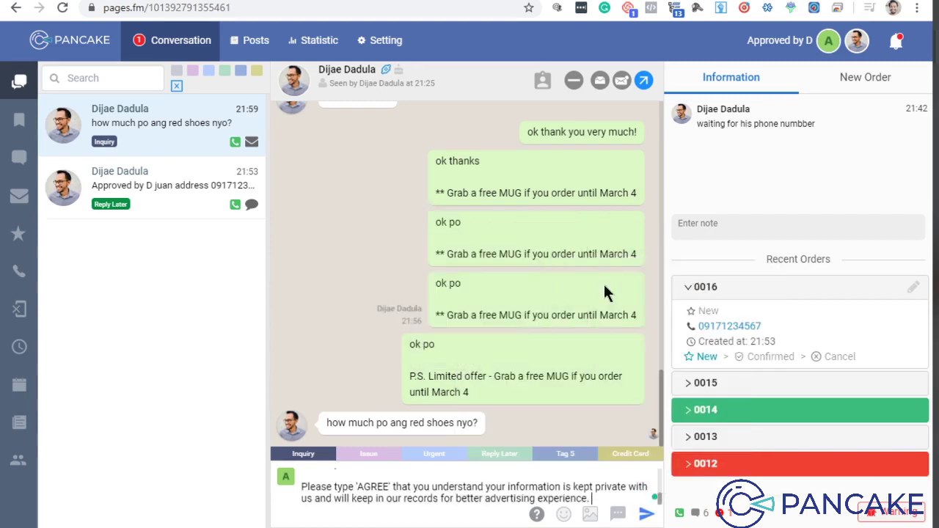
{"action": "left_click", "coordinate": [649, 515]}
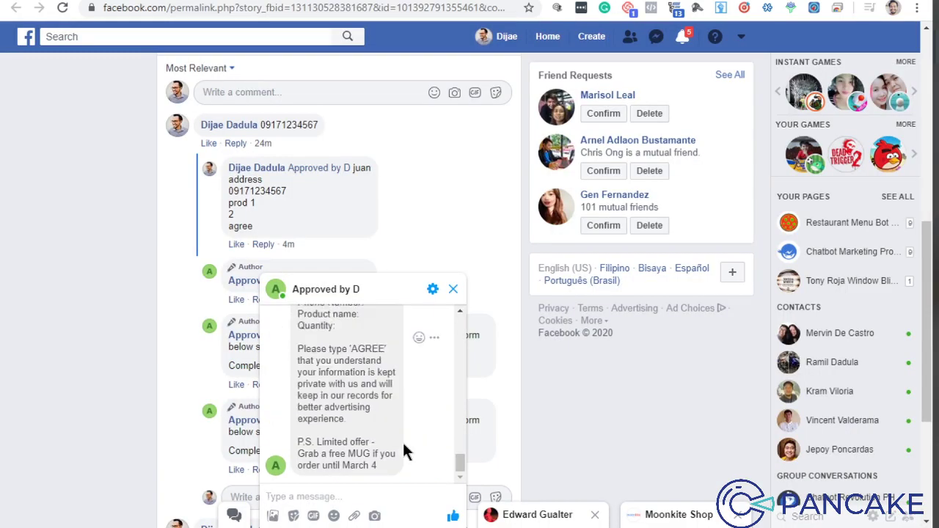
Step: Copy the order-form lines, Complete Name through Quantity, into a new message to the page
{"action": "scroll", "coordinate": [402, 440], "scroll_direction": "up", "scroll_amount": 2}
{"action": "scroll", "coordinate": [406, 412], "scroll_direction": "up", "scroll_amount": 2}
{"action": "scroll", "coordinate": [325, 418], "scroll_direction": "down", "scroll_amount": 3}
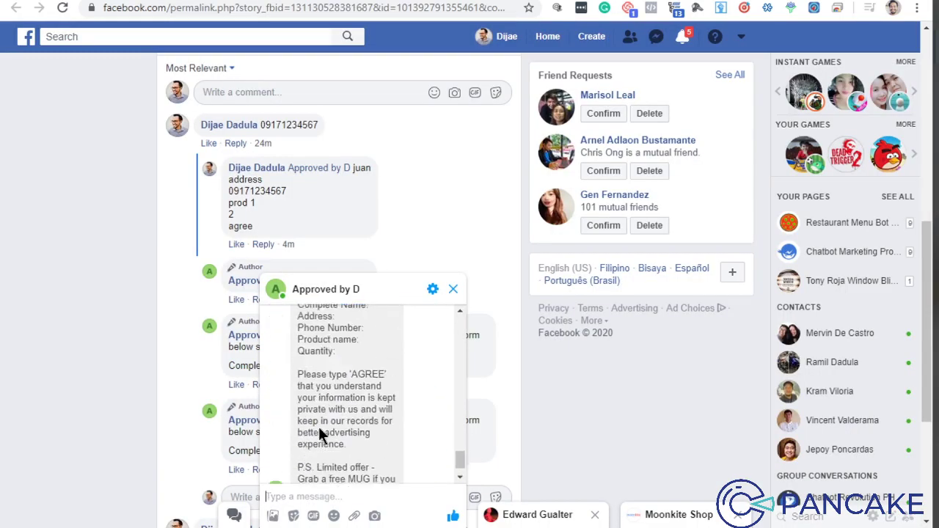
{"action": "scroll", "coordinate": [320, 425], "scroll_direction": "up", "scroll_amount": 1}
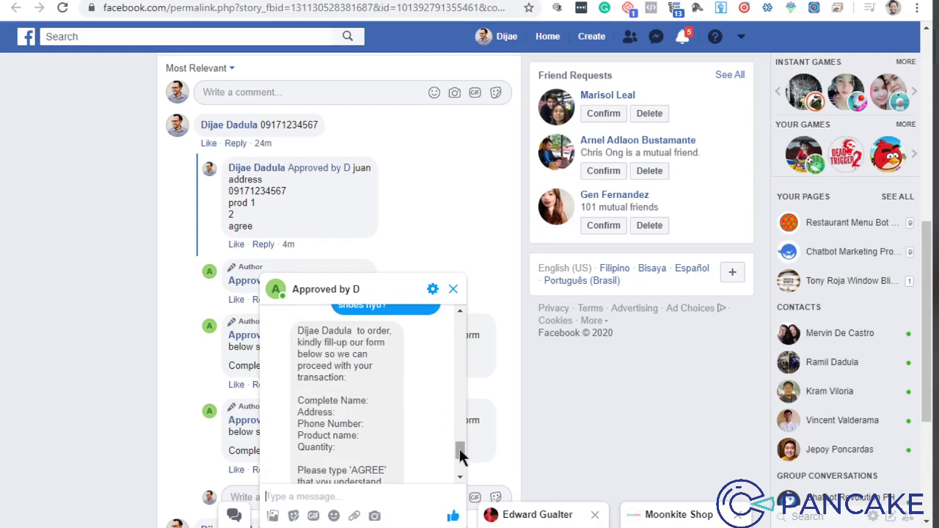
{"action": "mouse_move", "coordinate": [460, 450]}
{"action": "left_mouse_down"}
{"action": "mouse_move", "coordinate": [459, 461]}
{"action": "mouse_move", "coordinate": [462, 443]}
{"action": "mouse_move", "coordinate": [462, 456]}
{"action": "left_mouse_up"}
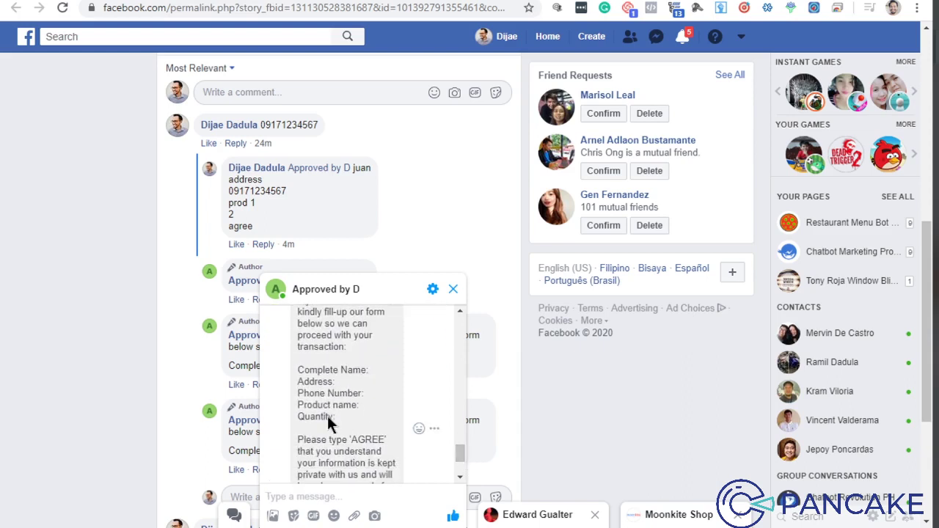
{"action": "left_click_drag", "start_coordinate": [334, 415], "coordinate": [292, 371]}
{"action": "key", "text": "ctrl+c"}
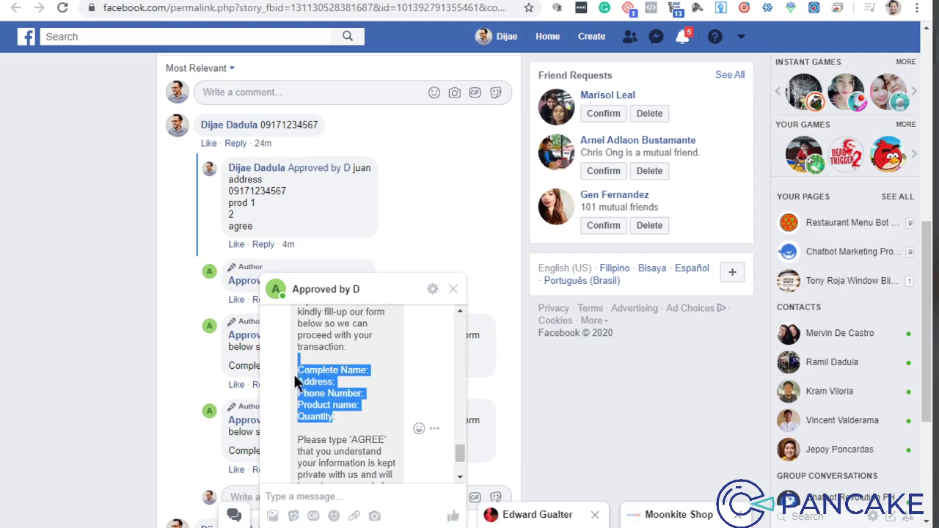
{"action": "left_click", "coordinate": [316, 496]}
{"action": "key", "text": "ctrl+v"}
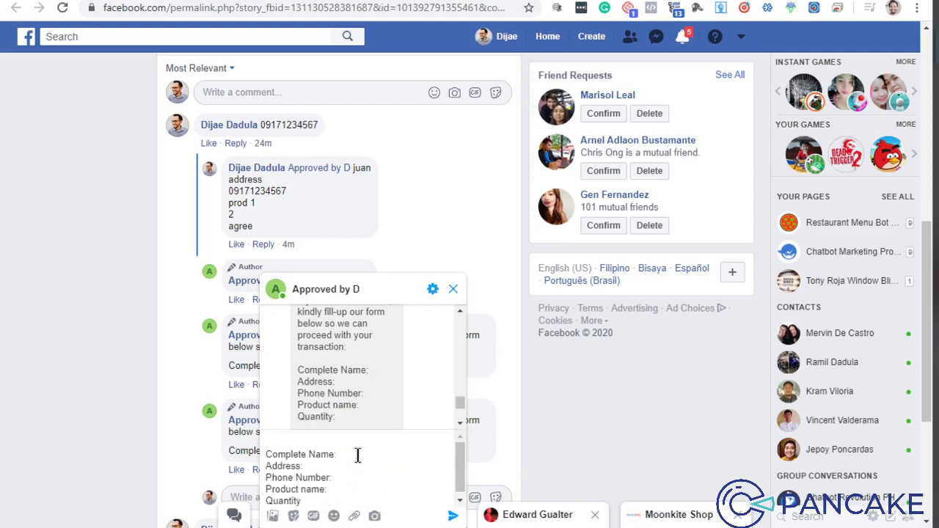
Step: Fill in the form's Complete Name, Address and Phone Number lines with the customer's details
{"action": "left_click", "coordinate": [358, 455]}
{"action": "left_click", "coordinate": [319, 467]}
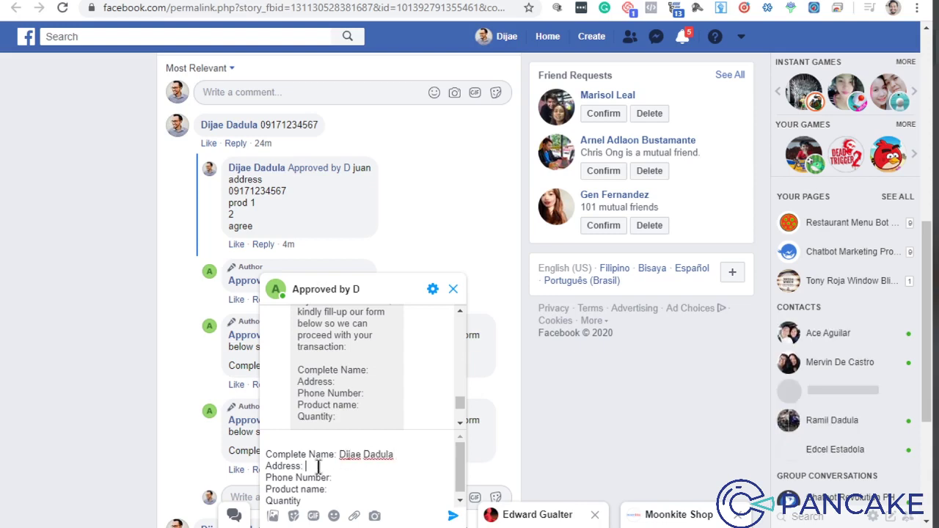
{"action": "type", "text": "Blk1 L"}
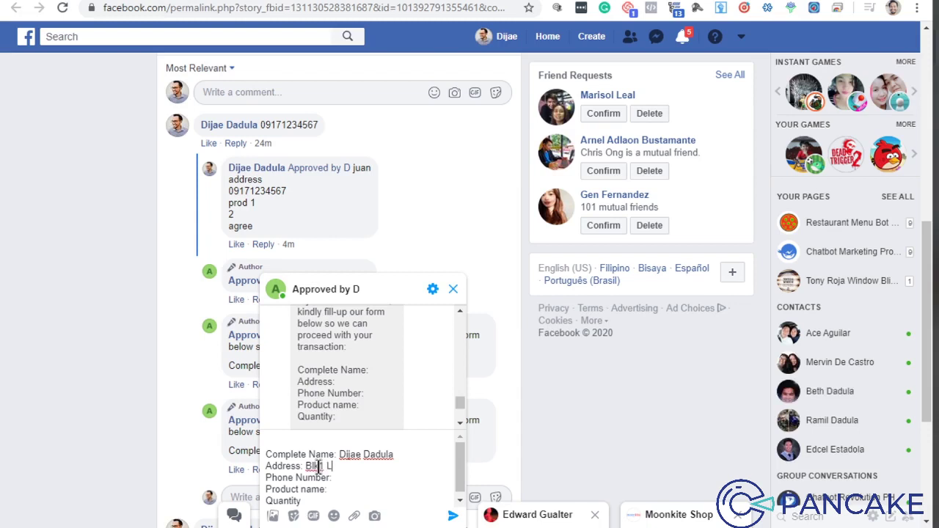
{"action": "type", "text": "ot1 Street, Village, "}
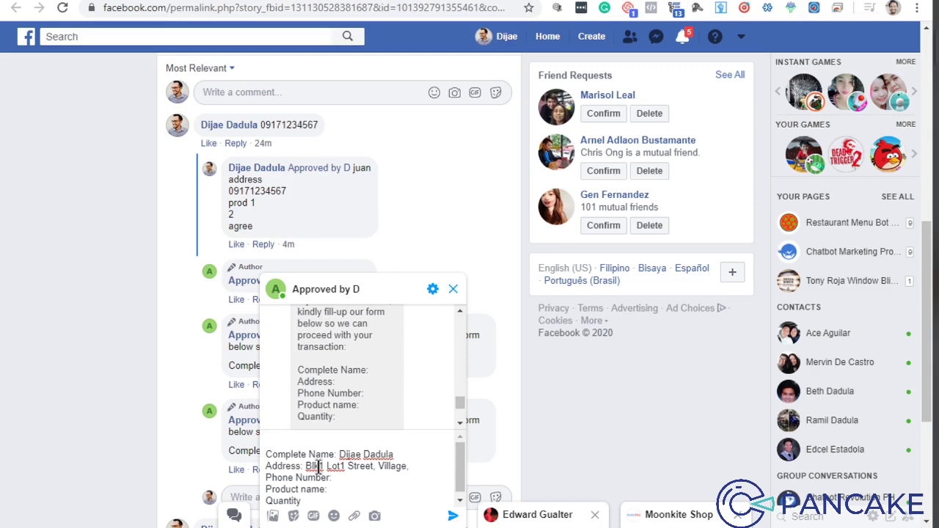
{"action": "type", "text": "Barangay1,"}
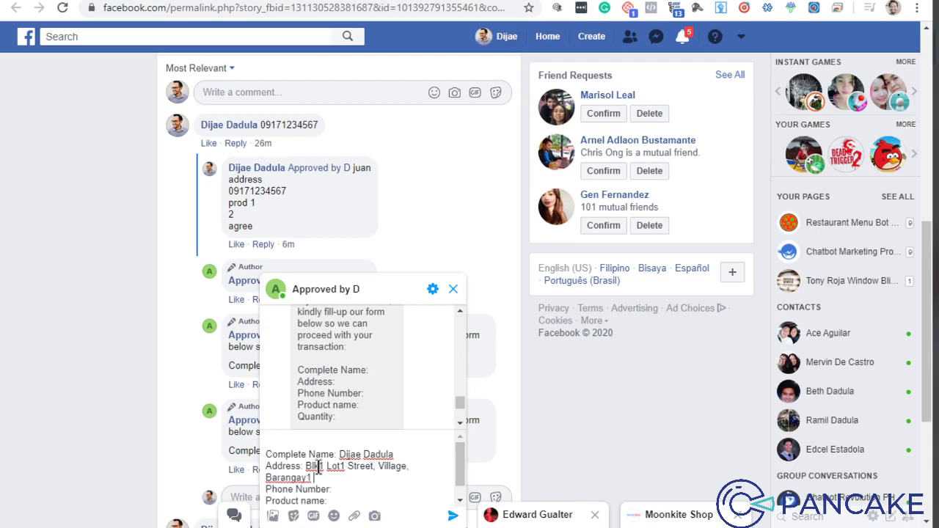
{"action": "type", "text": " City, Province"}
{"action": "left_click", "coordinate": [354, 490]}
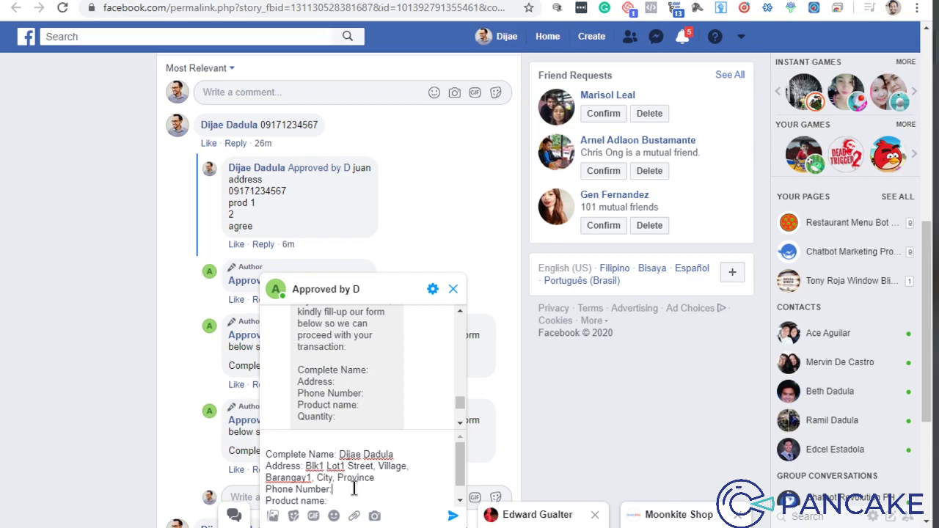
{"action": "type", "text": "0917"}
{"action": "type", "text": "1234567"}
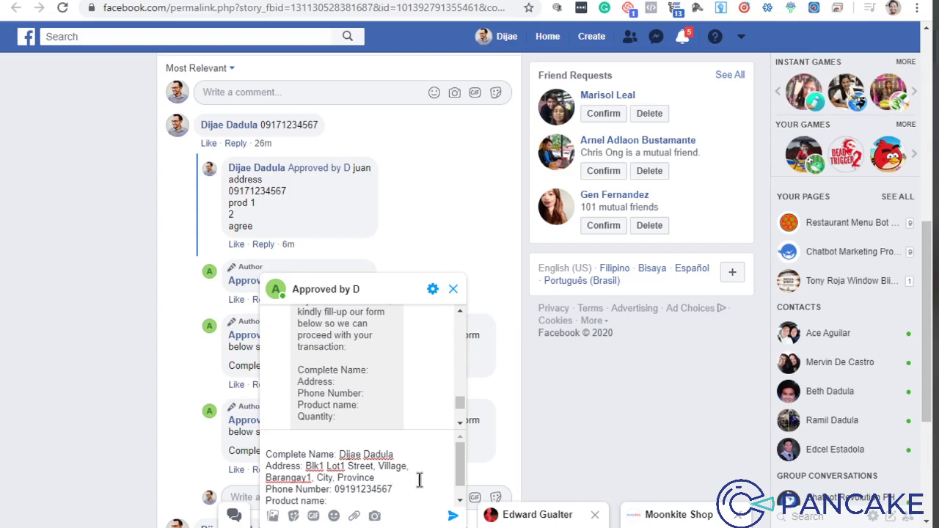
Step: Enter product 'red shoes' and quantity 1, then send the completed form
{"action": "scroll", "coordinate": [419, 481], "scroll_direction": "down", "scroll_amount": 1}
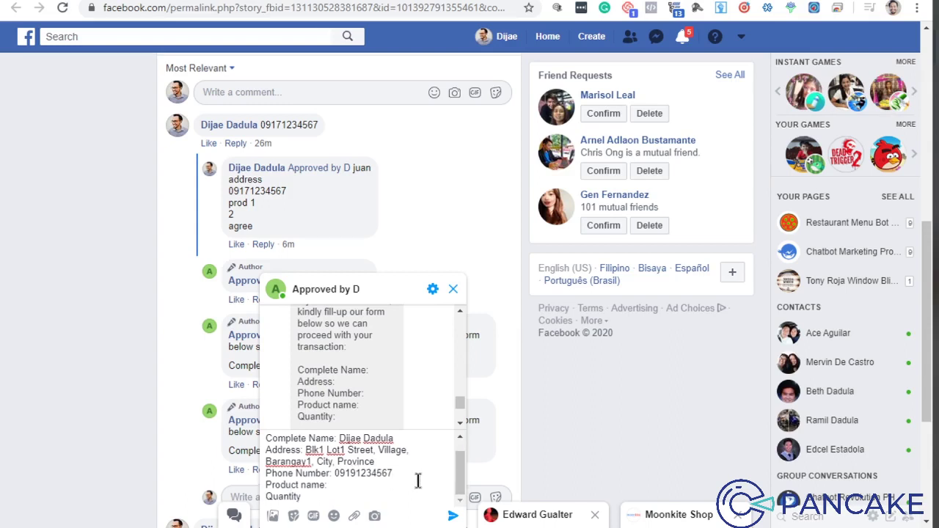
{"action": "left_click", "coordinate": [359, 483]}
{"action": "type", "text": "red shoes"}
{"action": "left_click", "coordinate": [332, 499]}
{"action": "type", "text": ": 1"}
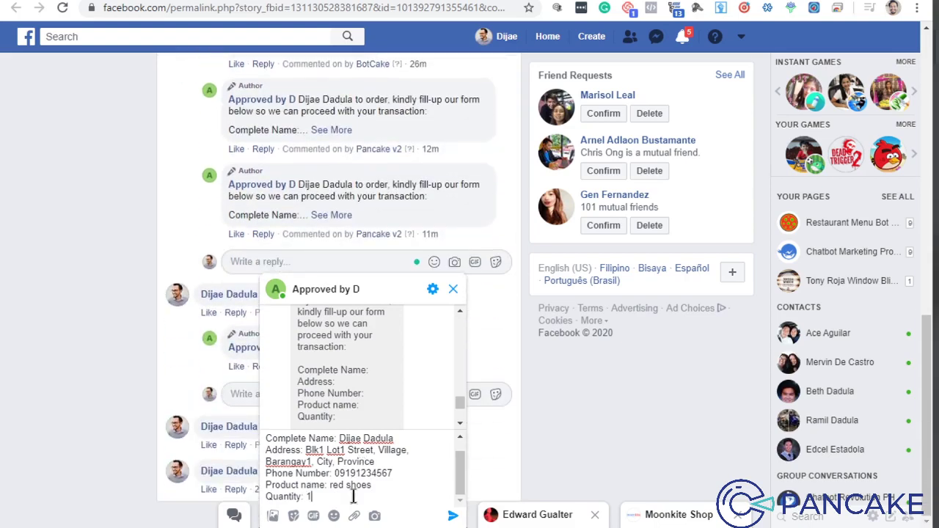
{"action": "left_click", "coordinate": [454, 519]}
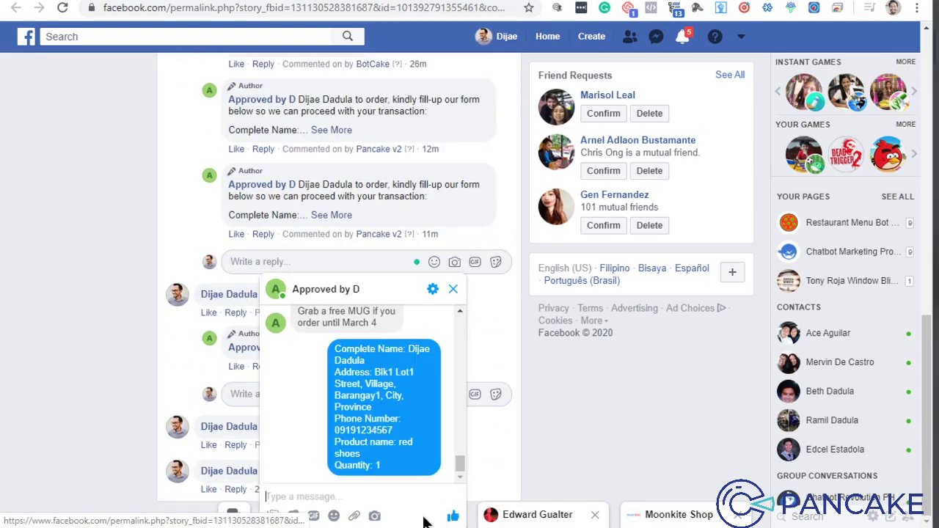
{"action": "key", "text": "ctrl+Tab"}
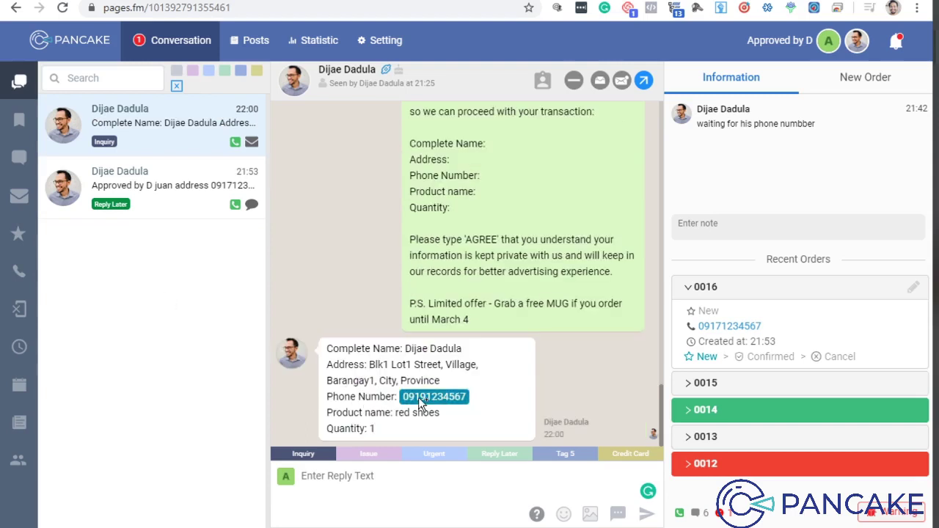
Step: Copy the phone number from the customer's order message and start a New Order for them
{"action": "left_click", "coordinate": [419, 397]}
{"action": "left_click", "coordinate": [20, 346]}
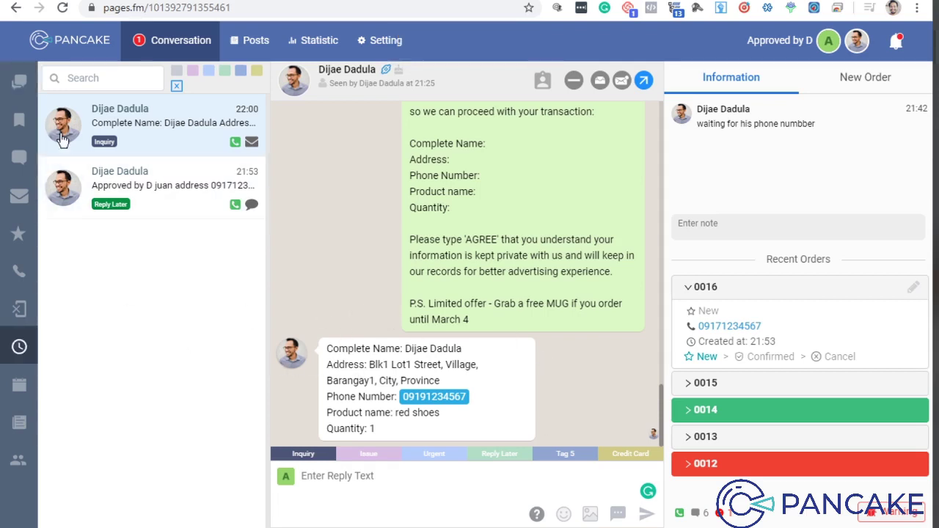
{"action": "left_click", "coordinate": [20, 81]}
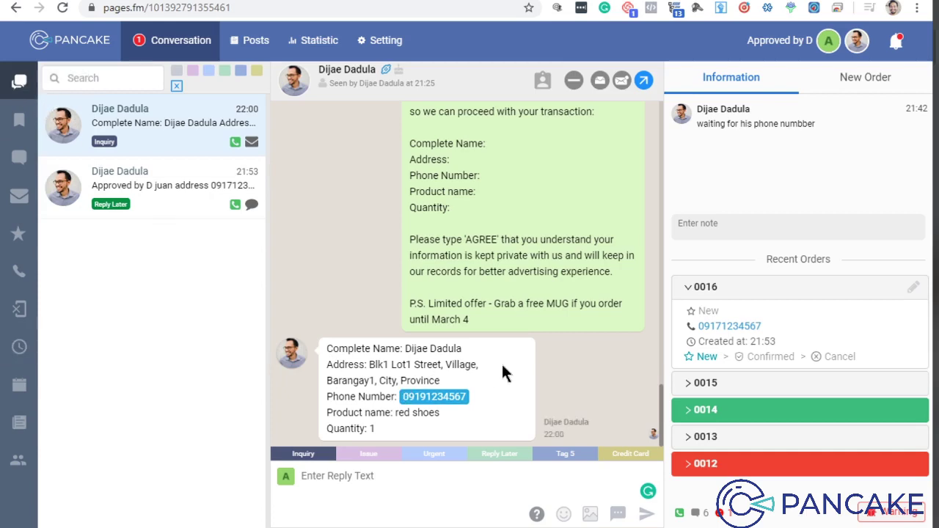
{"action": "scroll", "coordinate": [512, 358], "scroll_direction": "up", "scroll_amount": 3}
{"action": "scroll", "coordinate": [514, 342], "scroll_direction": "down", "scroll_amount": 3}
{"action": "left_click", "coordinate": [851, 78]}
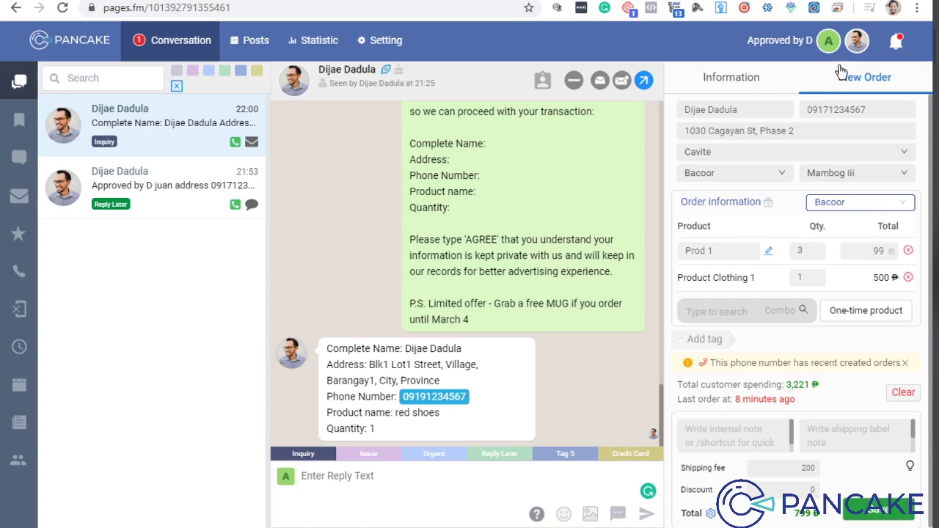
Step: Replace the order's prefilled phone number with the customer's copied phone number
{"action": "double_click", "coordinate": [857, 111]}
{"action": "key", "text": "BackSpace"}
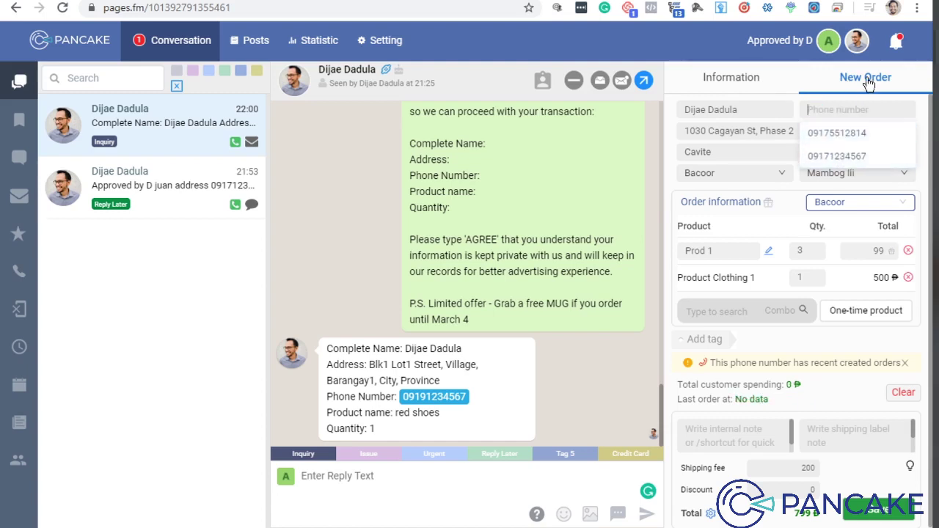
{"action": "key", "text": "ctrl+v"}
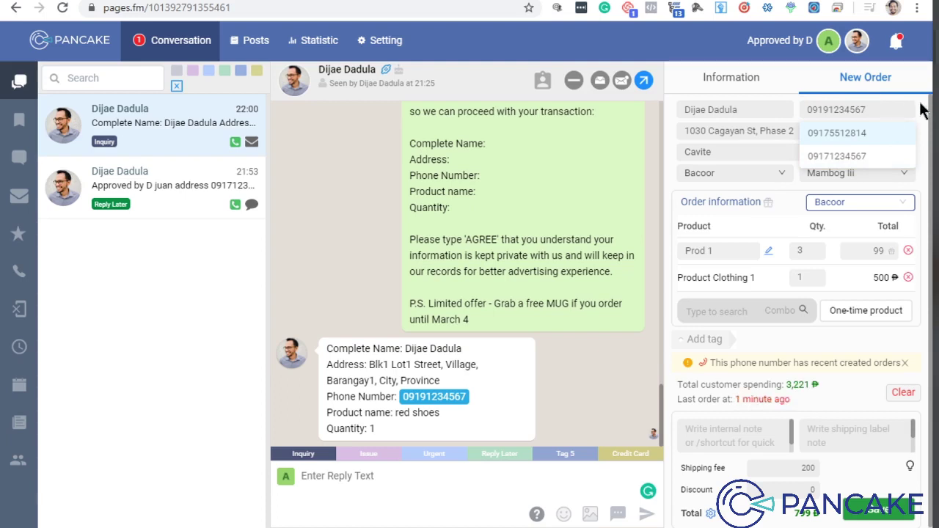
{"action": "left_click", "coordinate": [763, 105]}
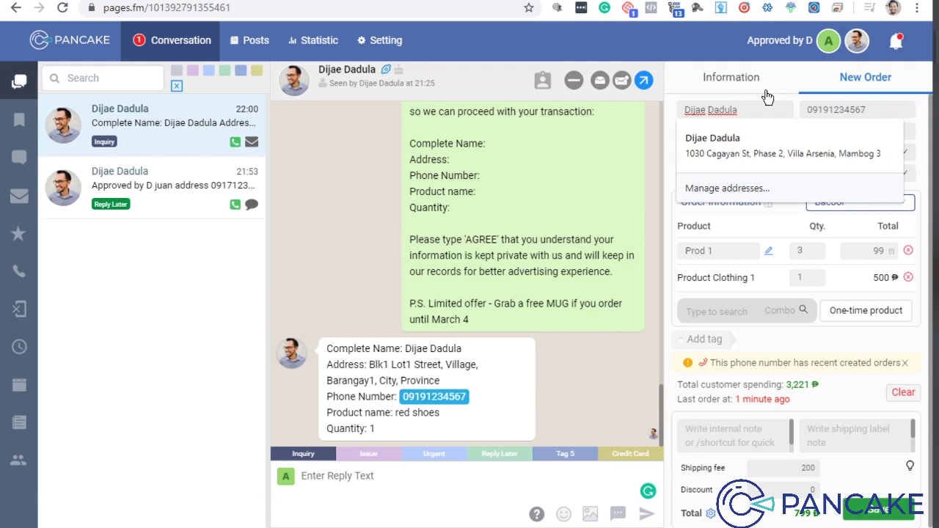
{"action": "left_click", "coordinate": [766, 91]}
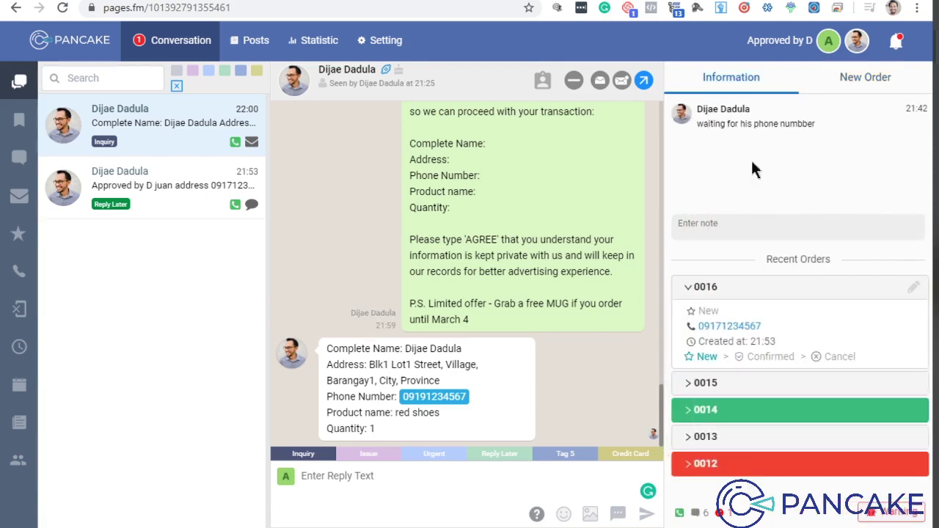
{"action": "left_click", "coordinate": [852, 88]}
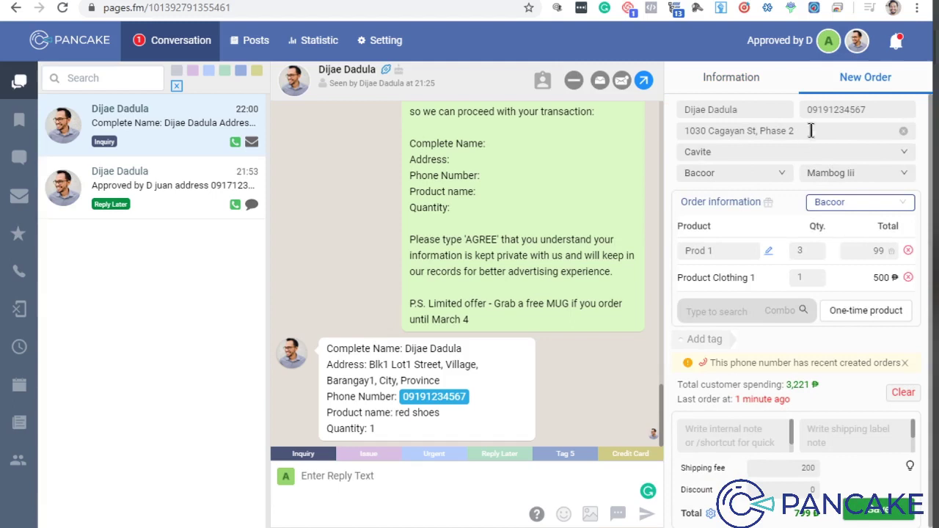
Step: Replace the order's address with the street address copied from the customer's chat message
{"action": "left_click_drag", "start_coordinate": [369, 365], "coordinate": [449, 389]}
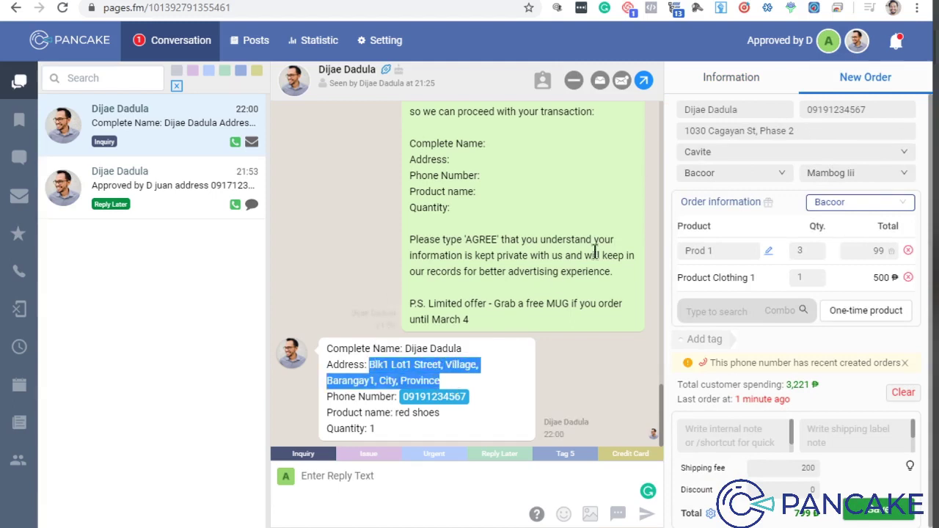
{"action": "double_click", "coordinate": [778, 132]}
{"action": "key", "text": "ctrl+a"}
{"action": "key", "text": "ctrl+v"}
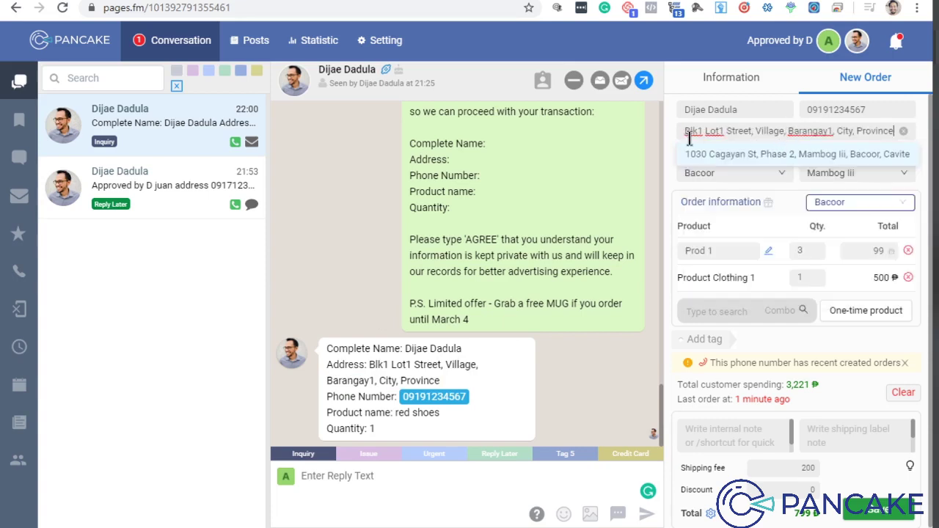
{"action": "left_click", "coordinate": [674, 141]}
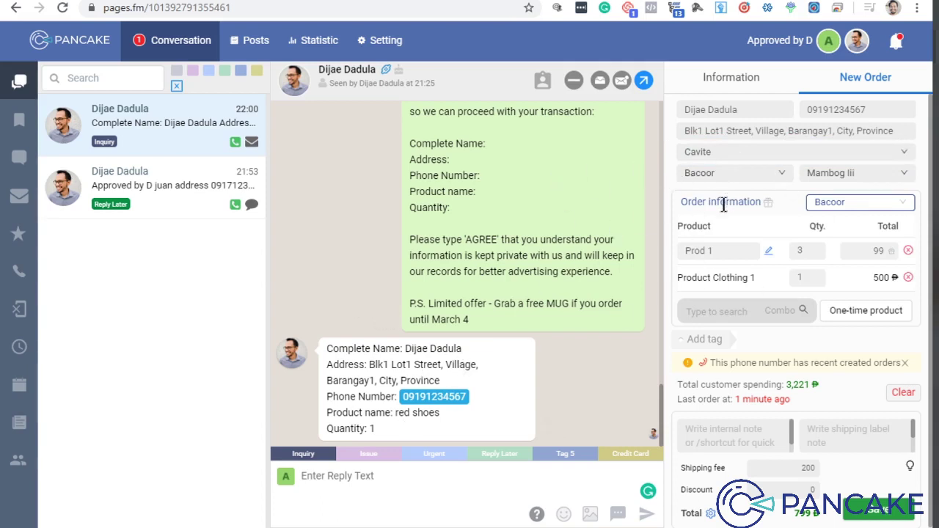
Step: Set the order's province to Metro Manila~Las Pinas by searching 'metr'
{"action": "left_click", "coordinate": [747, 153]}
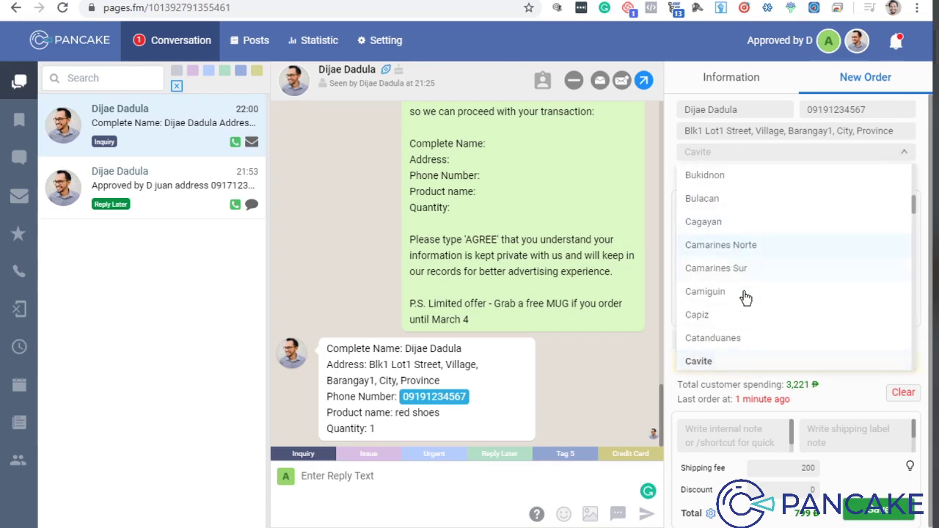
{"action": "scroll", "coordinate": [748, 301], "scroll_direction": "down", "scroll_amount": 5}
{"action": "scroll", "coordinate": [734, 257], "scroll_direction": "up", "scroll_amount": 6}
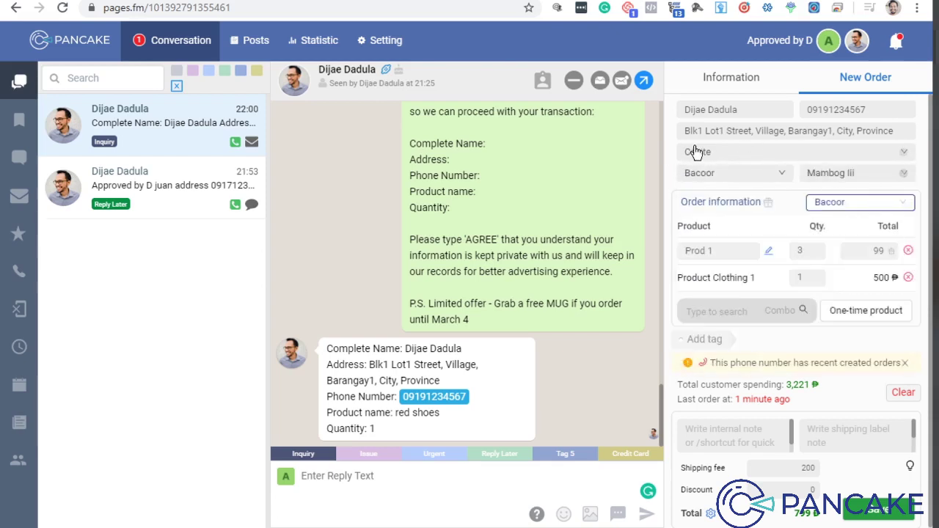
{"action": "left_click", "coordinate": [699, 152]}
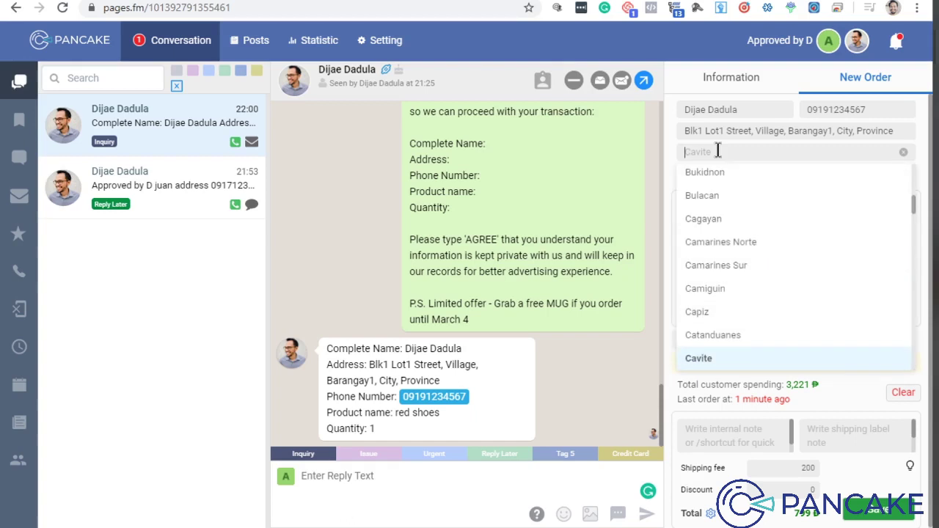
{"action": "scroll", "coordinate": [708, 374], "scroll_direction": "down", "scroll_amount": 1}
{"action": "left_click", "coordinate": [715, 361]}
{"action": "left_click", "coordinate": [725, 152]}
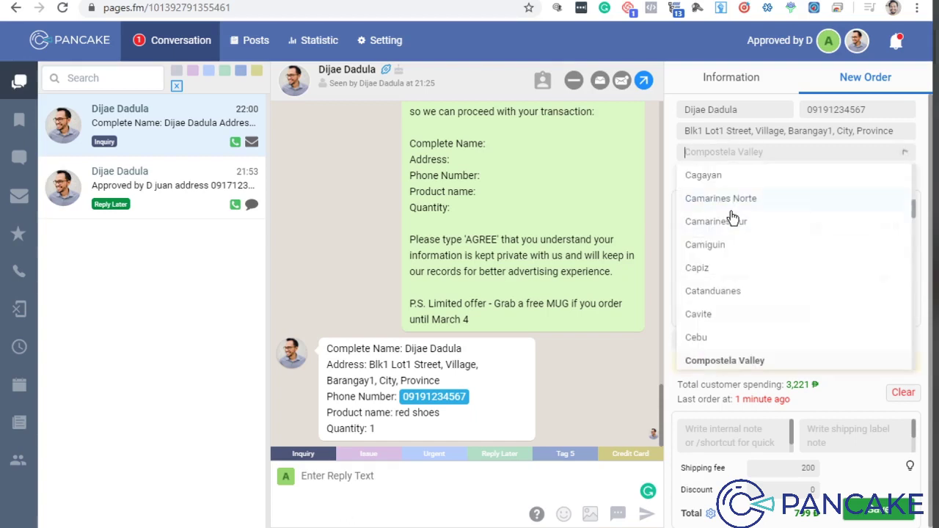
{"action": "type", "text": "metro"}
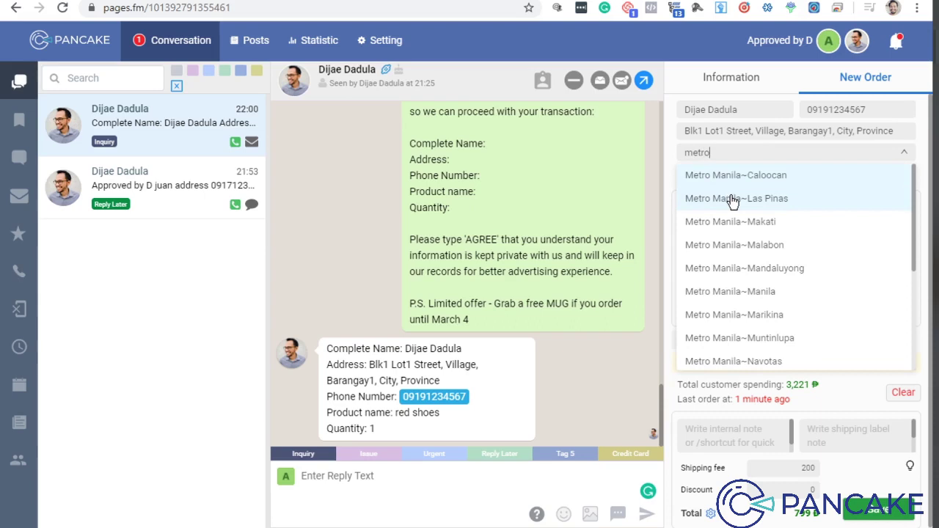
{"action": "left_click", "coordinate": [732, 199]}
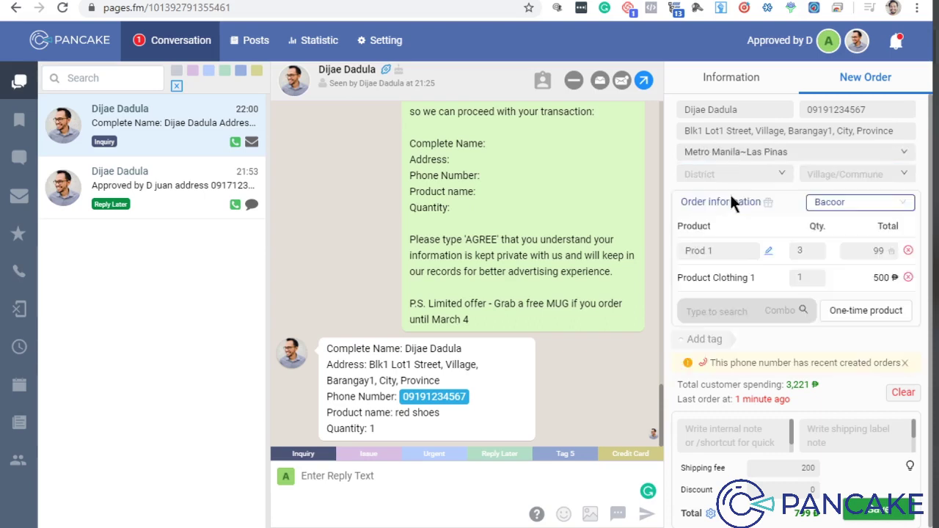
Step: Choose district Las Pinas City and village Manuyo Dos, keeping Bacoor as warehouse
{"action": "left_click", "coordinate": [705, 182]}
{"action": "left_click", "coordinate": [723, 194]}
{"action": "left_click", "coordinate": [848, 173]}
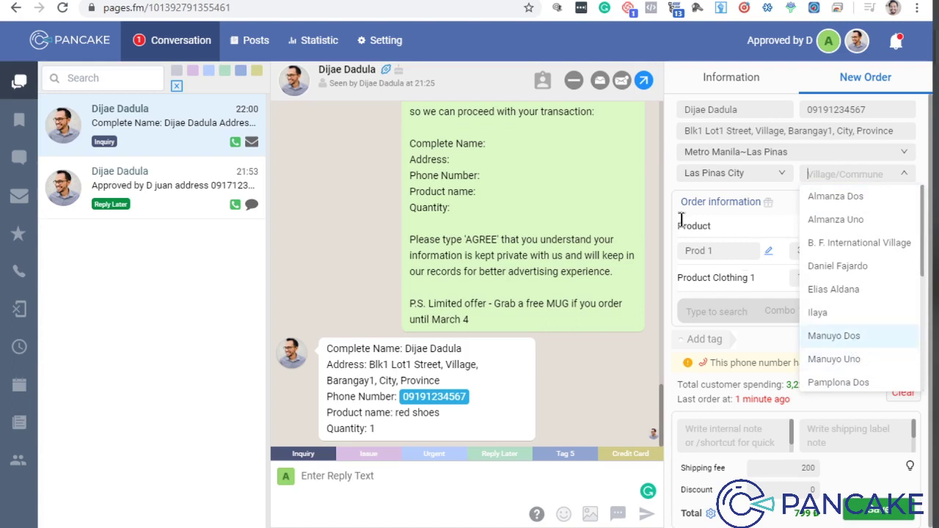
{"action": "left_click", "coordinate": [852, 337]}
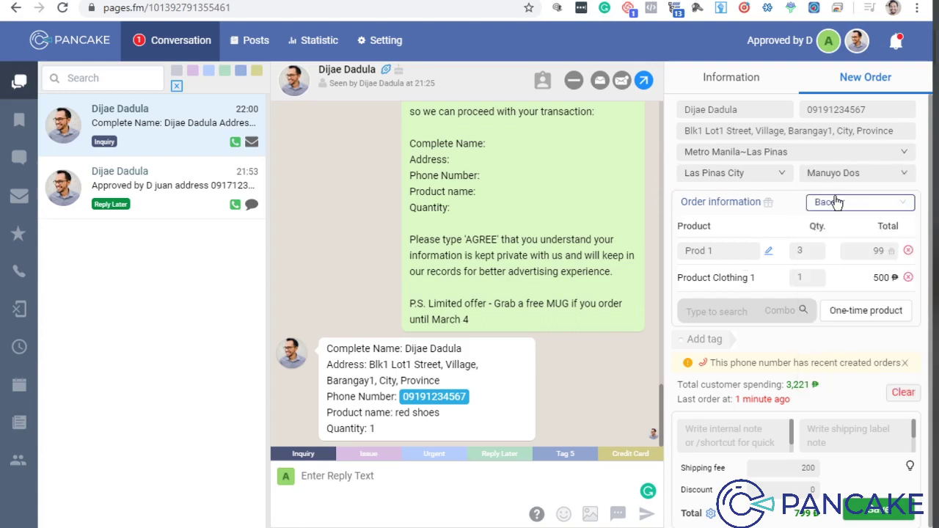
{"action": "left_click", "coordinate": [857, 206]}
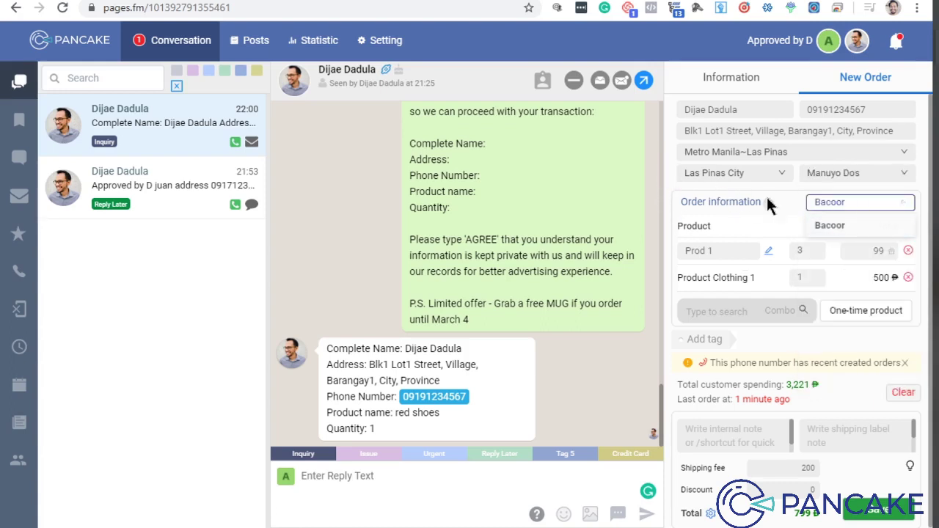
{"action": "left_click", "coordinate": [768, 205]}
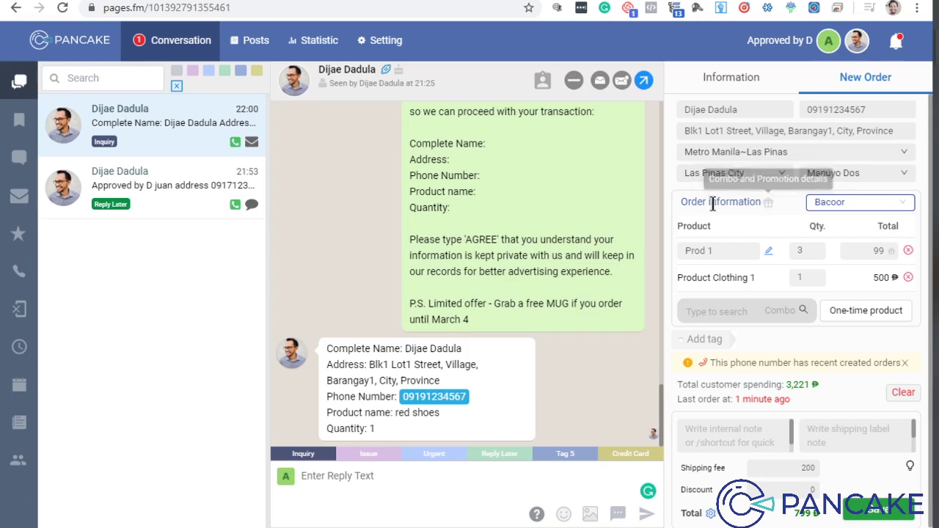
{"action": "left_click", "coordinate": [840, 208]}
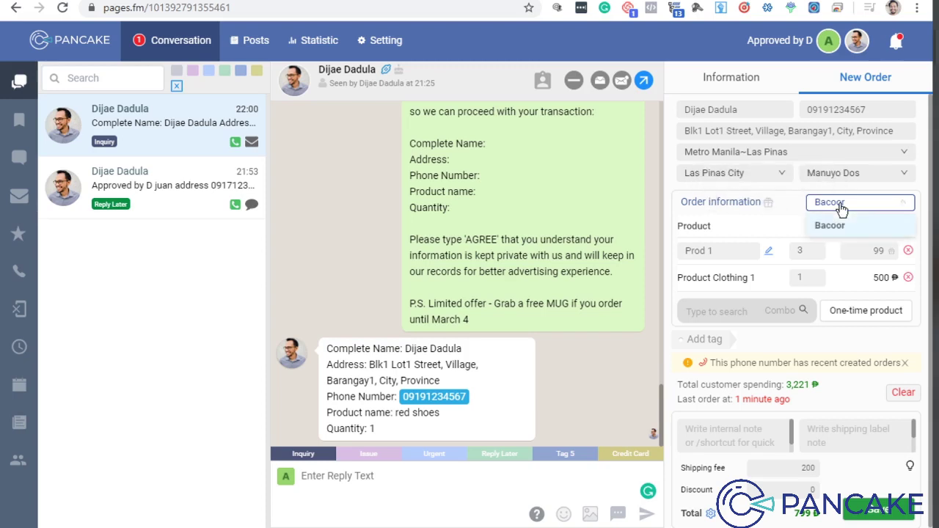
{"action": "left_click", "coordinate": [832, 225]}
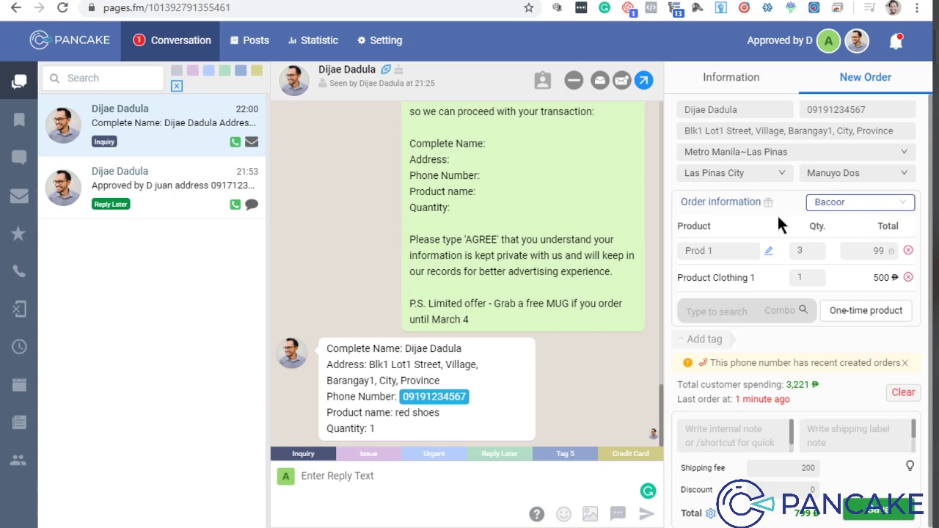
Step: Delete Product Clothing 1 and Prod 1, leaving the order with no products
{"action": "left_click", "coordinate": [815, 208]}
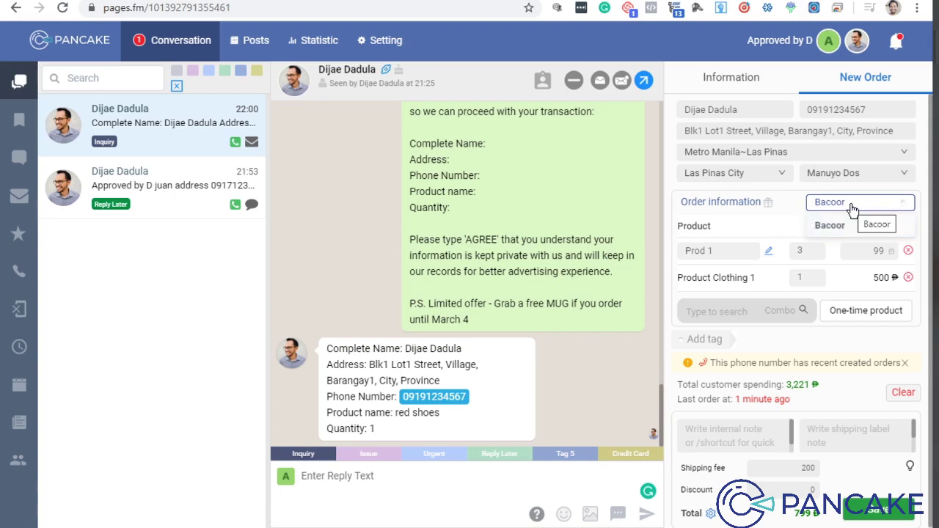
{"action": "left_click", "coordinate": [852, 209]}
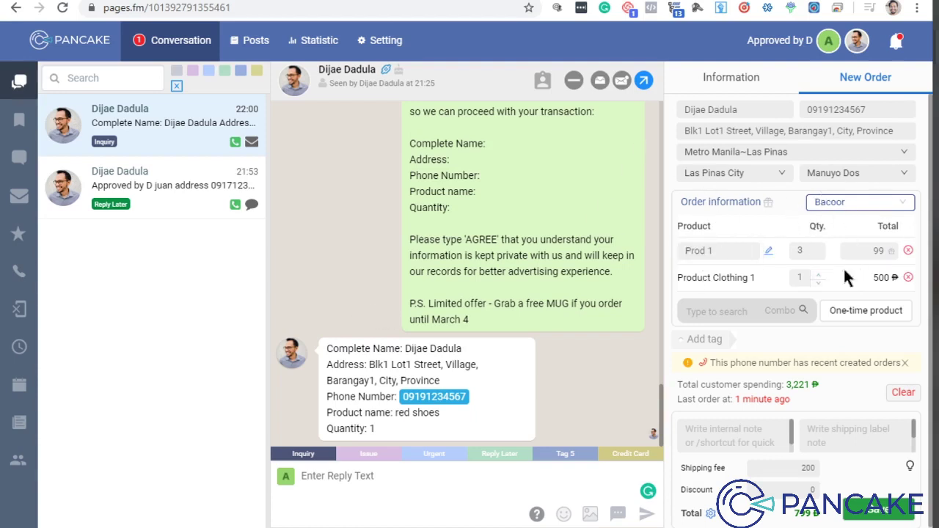
{"action": "left_click", "coordinate": [907, 277]}
{"action": "left_click", "coordinate": [908, 251]}
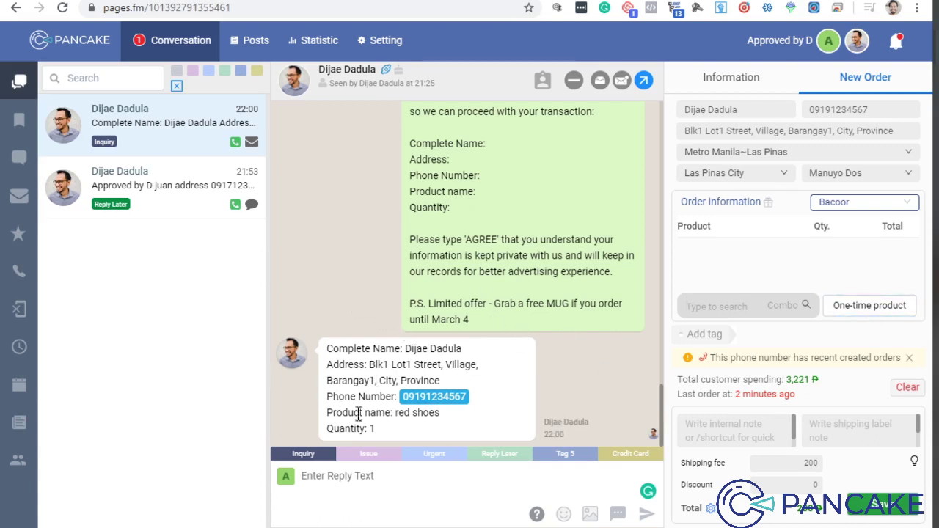
Step: Add a one-time product 'Red Shoes' with a total of 599
{"action": "left_click", "coordinate": [851, 311]}
{"action": "left_click", "coordinate": [717, 245]}
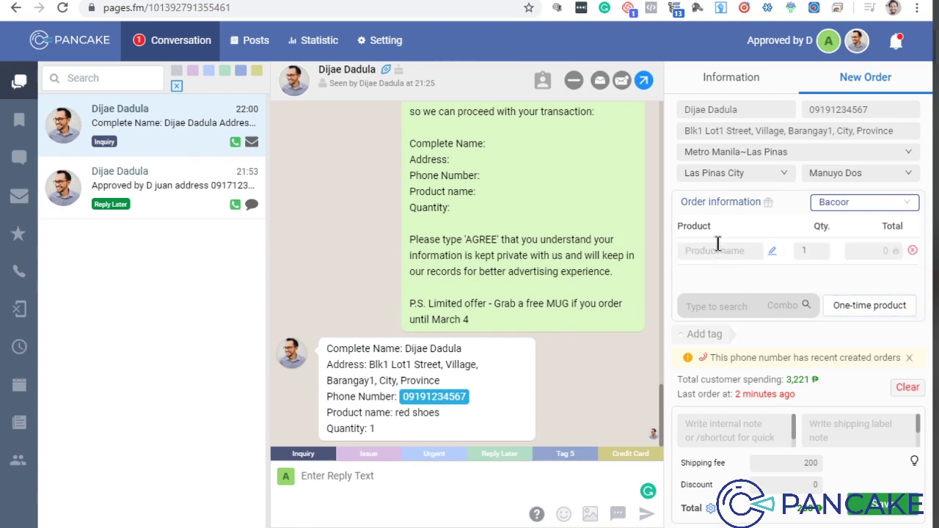
{"action": "type", "text": "Red Shoes"}
{"action": "left_click_drag", "start_coordinate": [857, 251], "coordinate": [900, 251]}
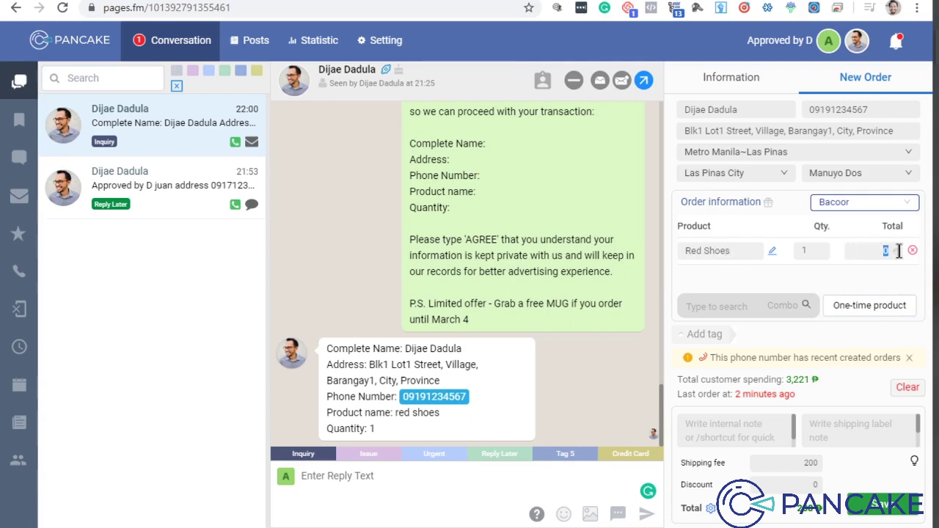
{"action": "type", "text": "599"}
{"action": "left_click", "coordinate": [875, 251]}
Step: Clear the order form and paste in the customer's phone number and chat address
{"action": "left_click", "coordinate": [903, 389]}
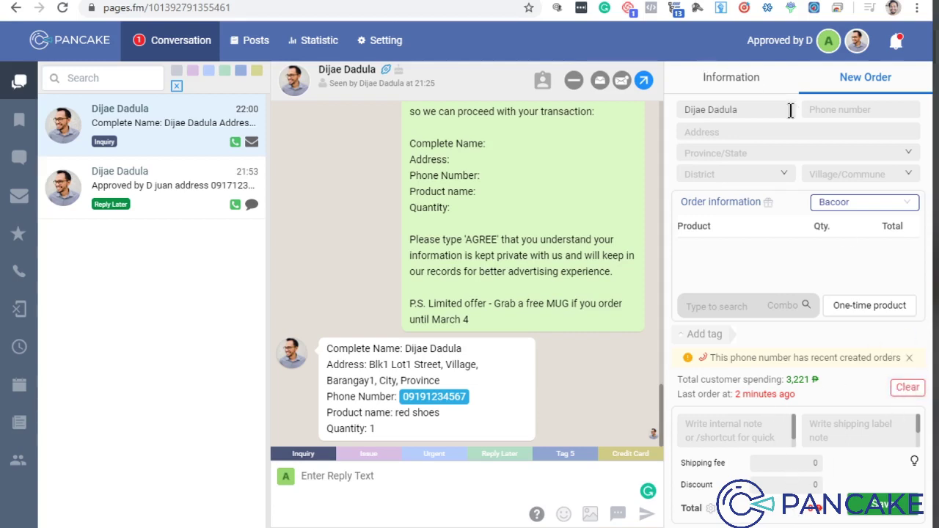
{"action": "left_click", "coordinate": [451, 397]}
{"action": "left_click", "coordinate": [880, 108]}
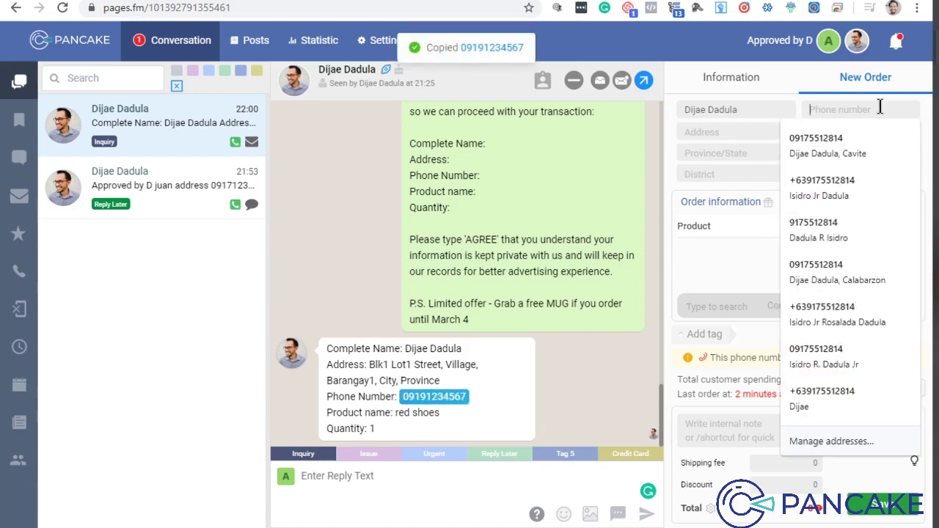
{"action": "key", "text": "ctrl+v"}
{"action": "left_click", "coordinate": [766, 132]}
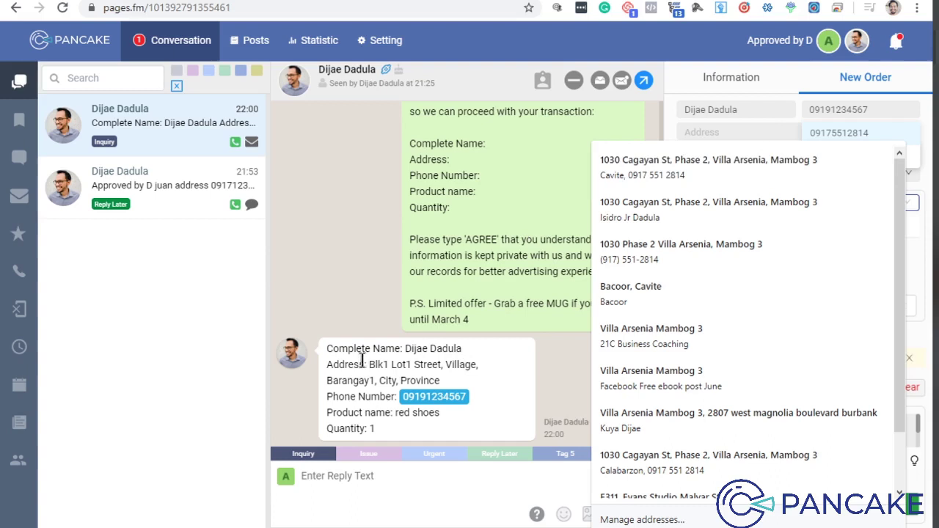
{"action": "left_click_drag", "start_coordinate": [367, 365], "coordinate": [441, 381]}
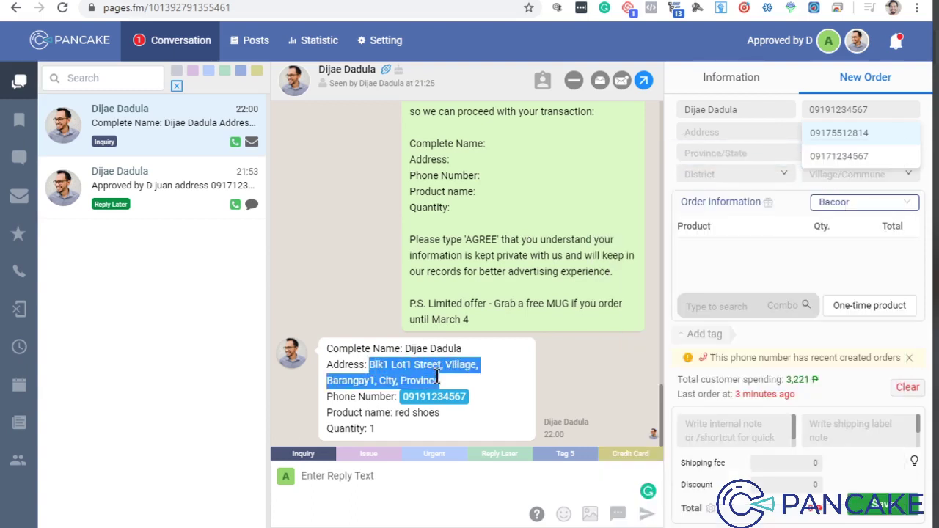
{"action": "left_click", "coordinate": [749, 131]}
{"action": "key", "text": "ctrl+v"}
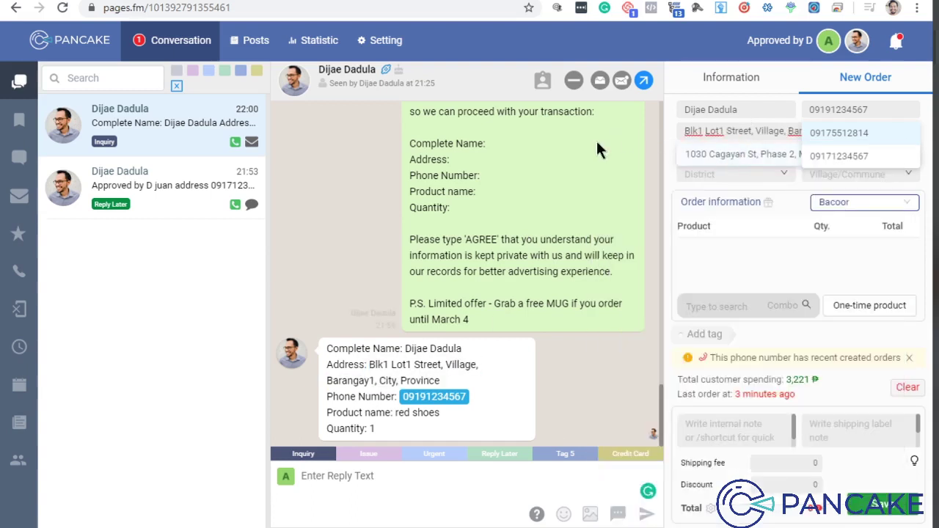
{"action": "left_click", "coordinate": [669, 132]}
Step: Pick the customer's saved address entry, then restore the chat address and phone number
{"action": "left_click", "coordinate": [693, 154]}
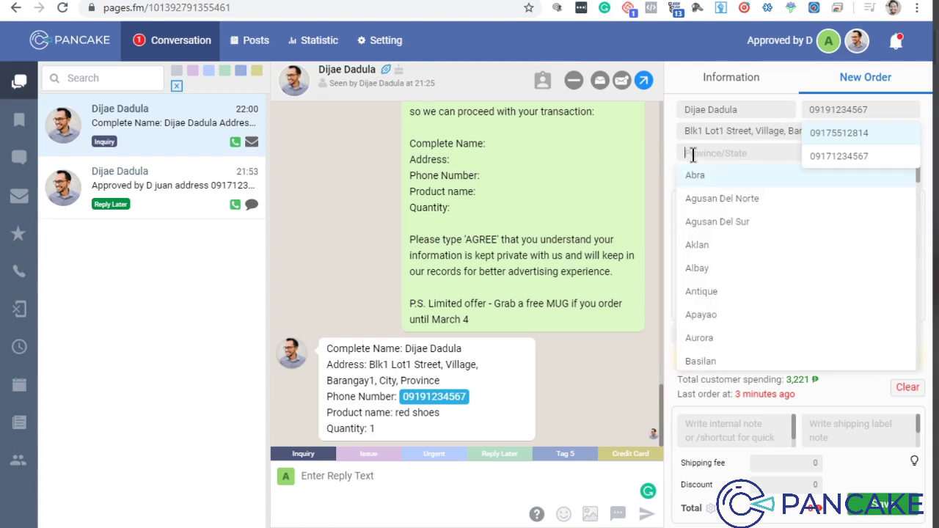
{"action": "left_click", "coordinate": [706, 180]}
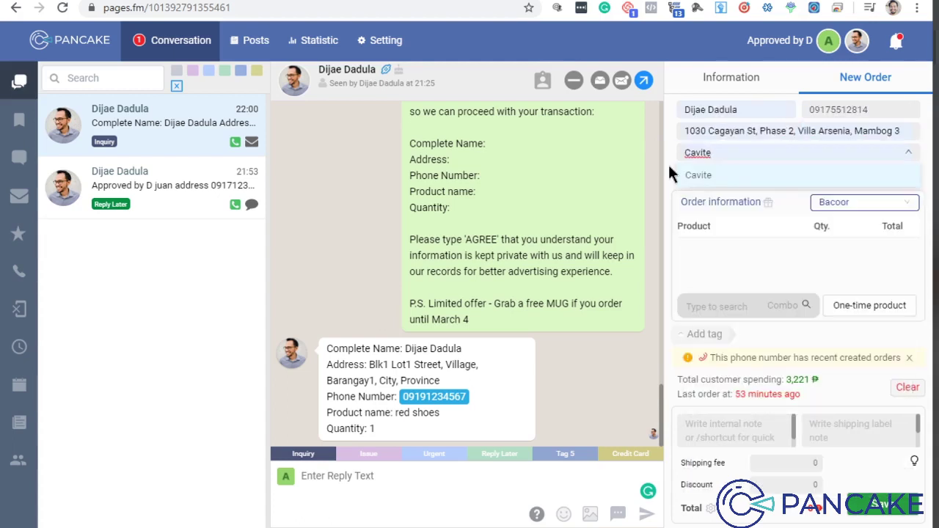
{"action": "triple_click", "coordinate": [703, 132]}
{"action": "key", "text": "ctrl+v"}
{"action": "left_click", "coordinate": [674, 133]}
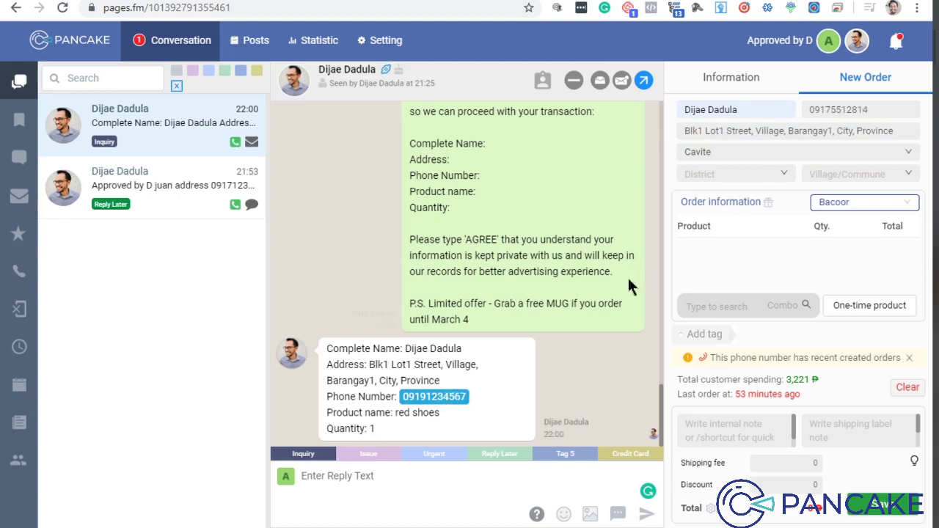
{"action": "left_click", "coordinate": [426, 396]}
{"action": "left_click", "coordinate": [816, 110]}
{"action": "double_click", "coordinate": [831, 110]}
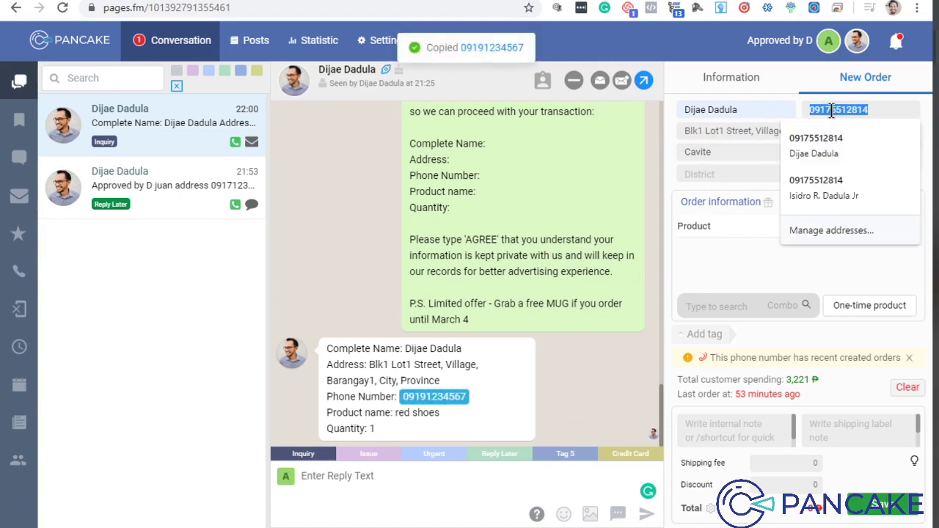
{"action": "key", "text": "ctrl+v"}
Step: Set the district to Bacoor and the village to Mambog Ii
{"action": "left_click", "coordinate": [707, 175]}
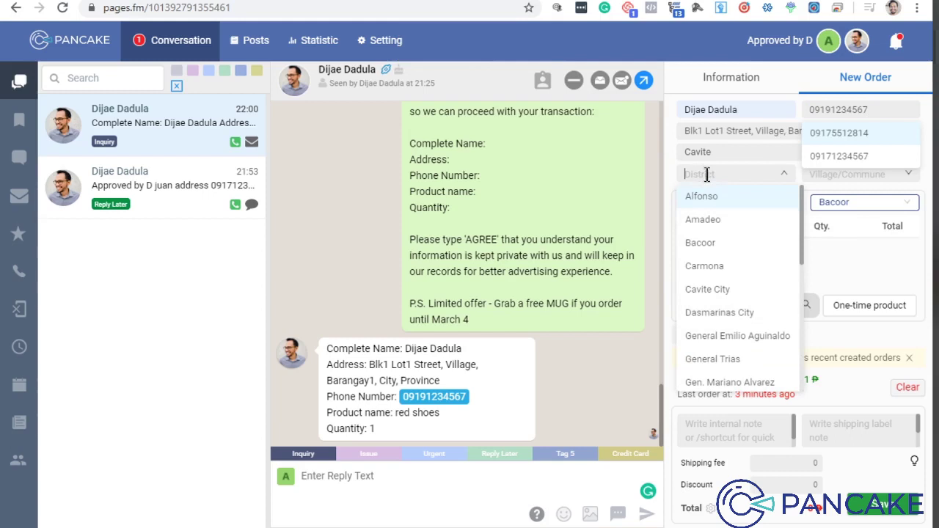
{"action": "left_click", "coordinate": [748, 243]}
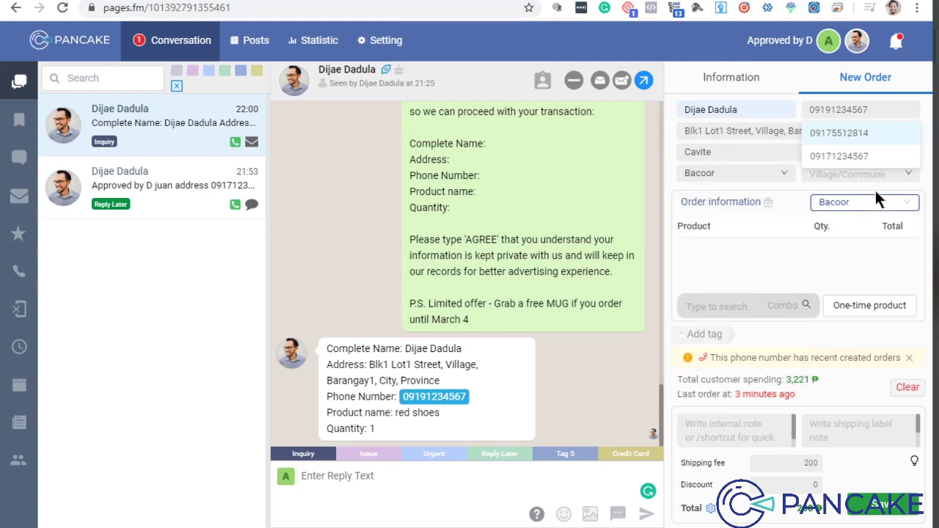
{"action": "left_click", "coordinate": [876, 175]}
{"action": "scroll", "coordinate": [870, 242], "scroll_direction": "down", "scroll_amount": 3}
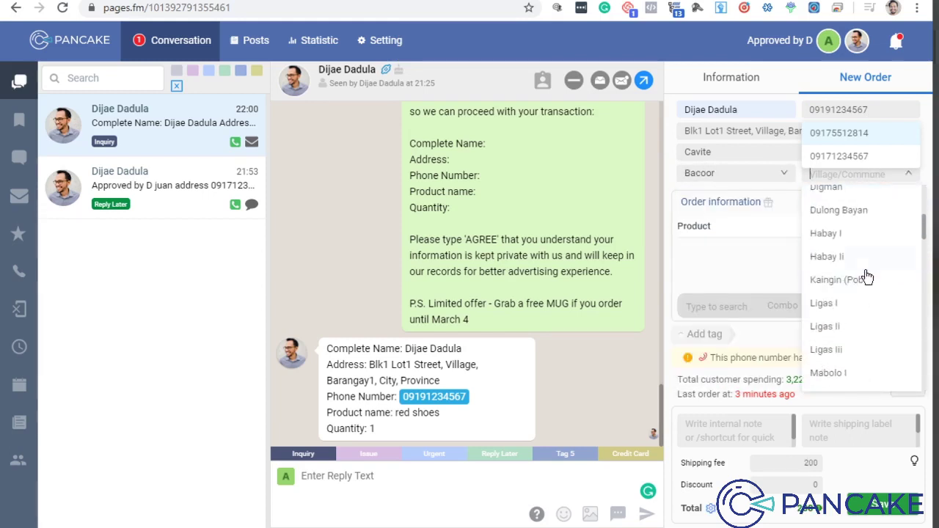
{"action": "scroll", "coordinate": [866, 279], "scroll_direction": "down", "scroll_amount": 2}
{"action": "left_click", "coordinate": [866, 297]}
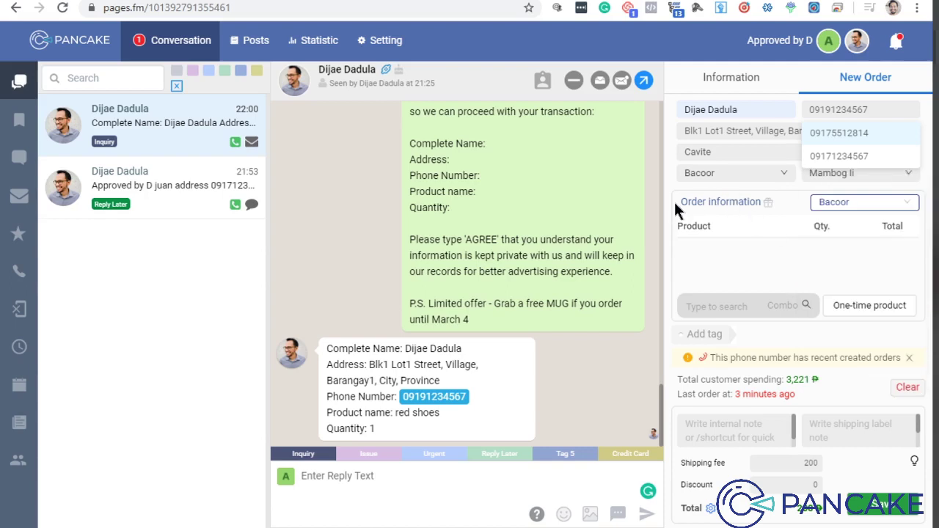
Step: Add a one-off product line 'Red Shoes' with a total of 599
{"action": "left_click", "coordinate": [858, 305]}
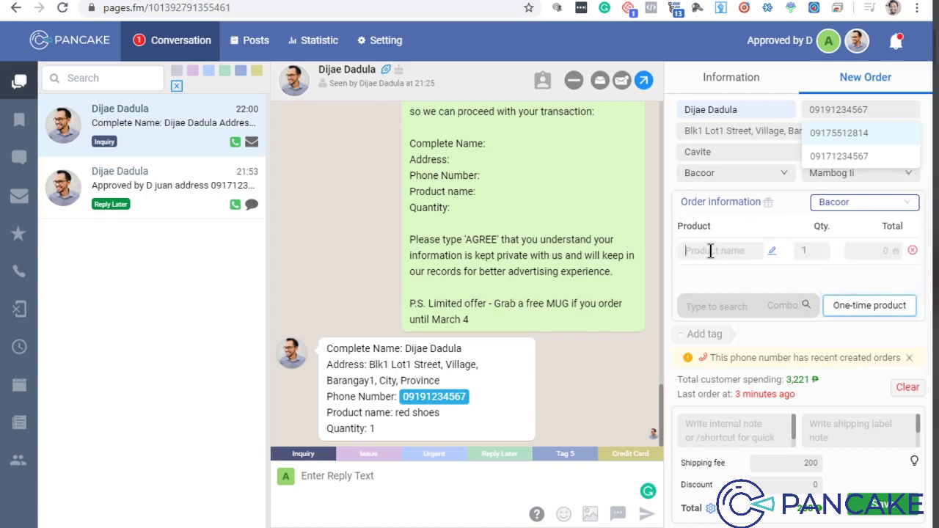
{"action": "type", "text": "Red Shoes"}
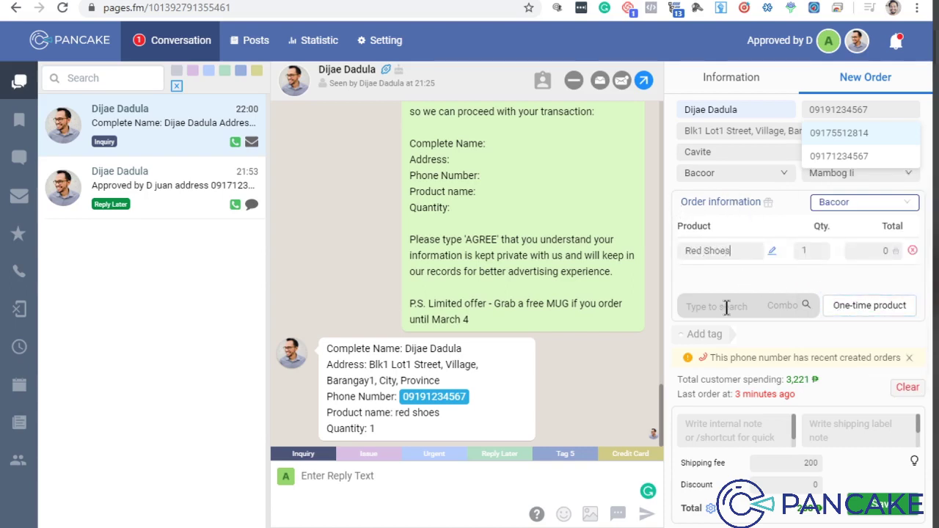
{"action": "left_click", "coordinate": [885, 251]}
{"action": "type", "text": "59"}
{"action": "key", "text": "Delete"}
{"action": "type", "text": "9"}
Step: Change the shipping fee from 200 to 0
{"action": "left_click_drag", "start_coordinate": [803, 464], "coordinate": [819, 463]}
{"action": "left_click", "coordinate": [833, 469]}
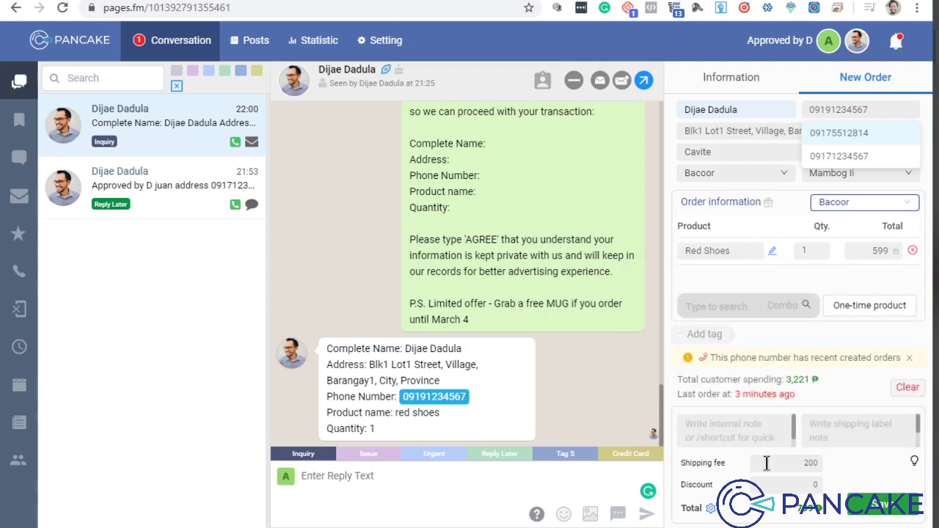
{"action": "left_click_drag", "start_coordinate": [774, 465], "coordinate": [842, 472]}
{"action": "type", "text": "0"}
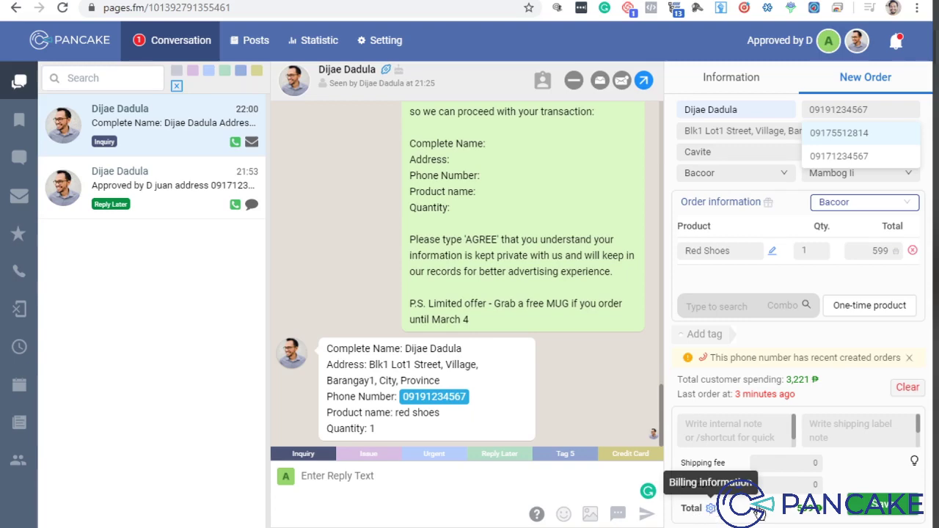
{"action": "left_click", "coordinate": [712, 508]}
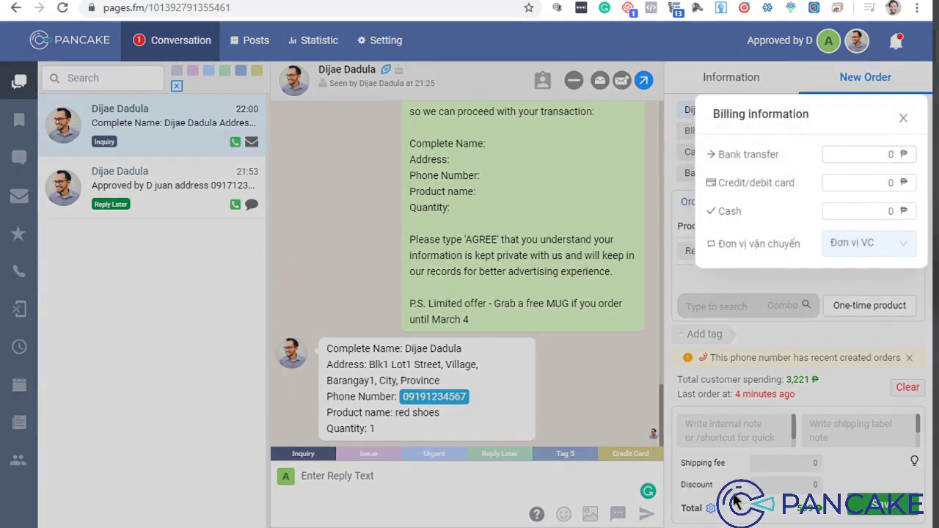
{"action": "left_click", "coordinate": [826, 219]}
{"action": "left_click", "coordinate": [836, 152]}
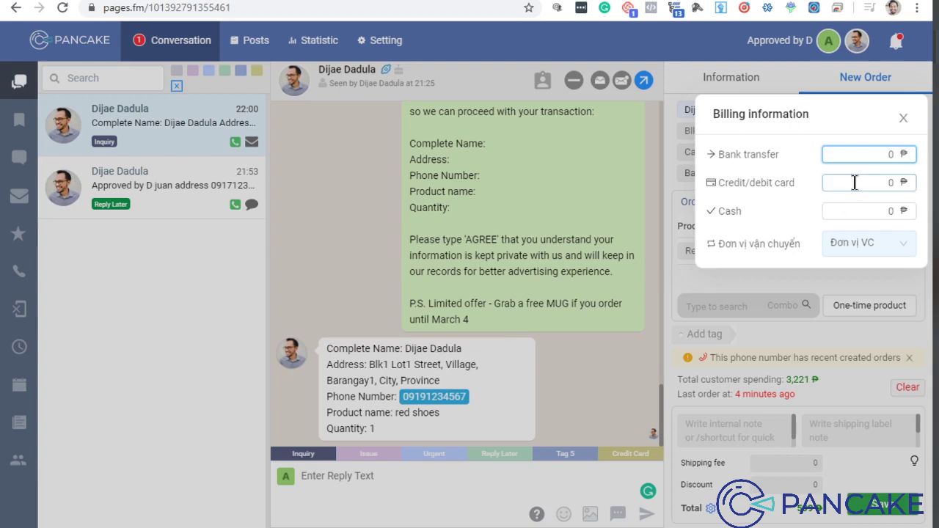
{"action": "left_click", "coordinate": [911, 179]}
{"action": "left_click", "coordinate": [851, 211]}
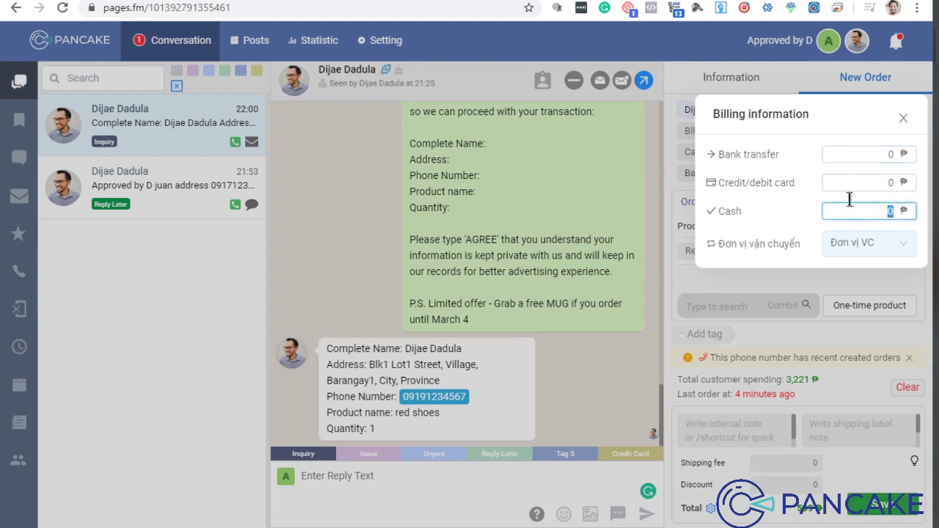
{"action": "left_click", "coordinate": [850, 183]}
{"action": "left_click", "coordinate": [849, 211]}
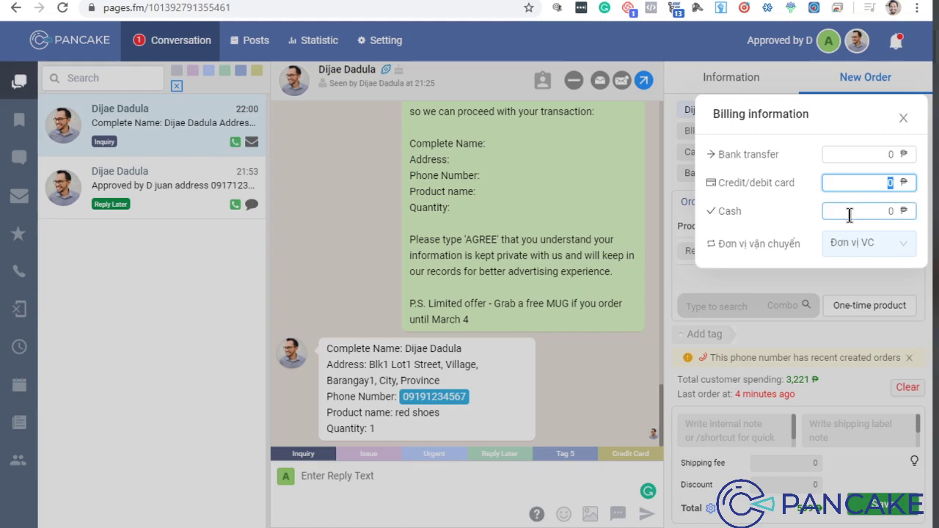
{"action": "left_click", "coordinate": [902, 243]}
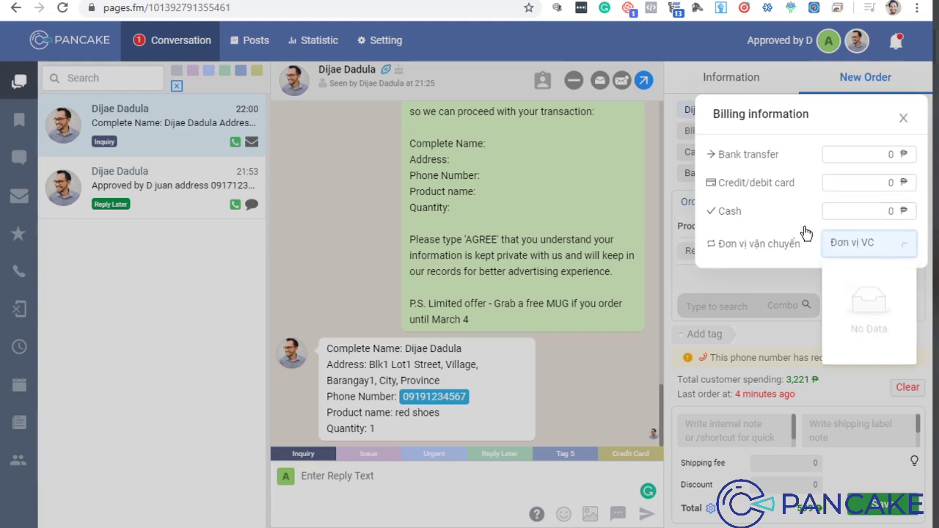
{"action": "left_click", "coordinate": [904, 119]}
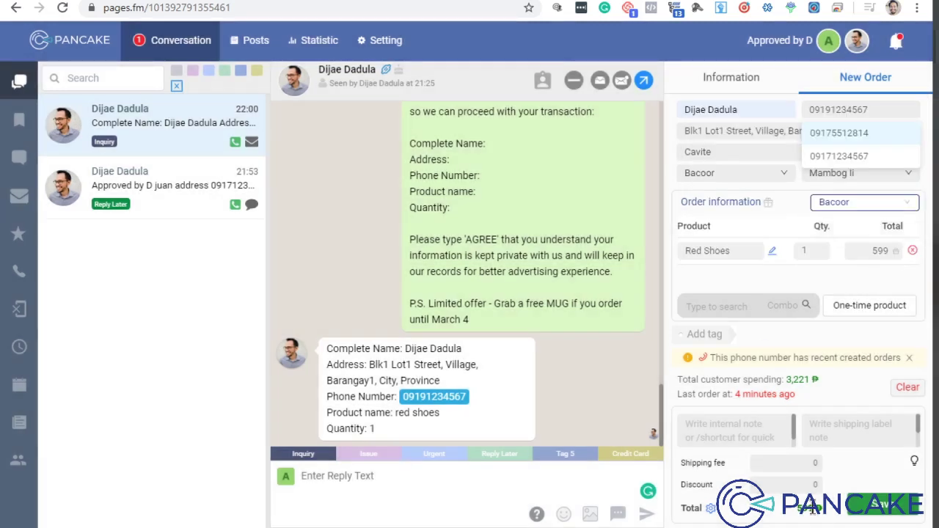
{"action": "left_click", "coordinate": [710, 512]}
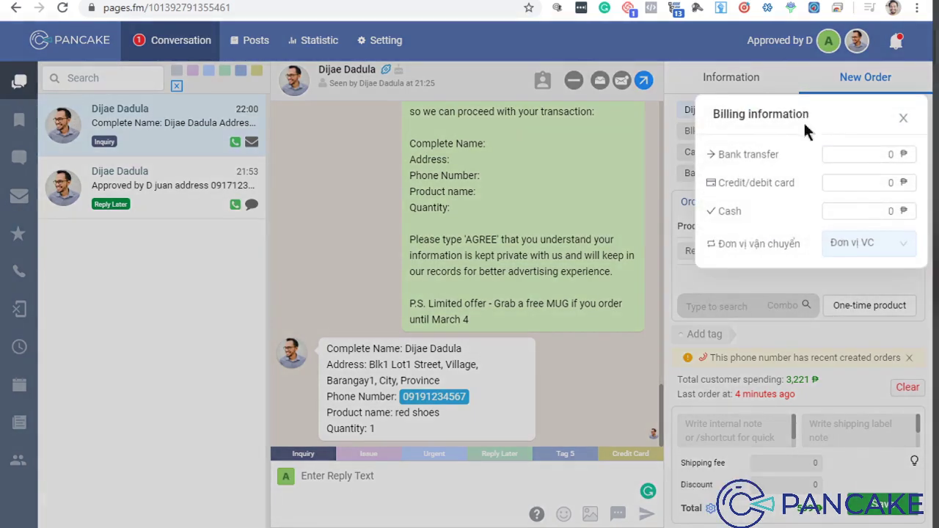
{"action": "left_click", "coordinate": [889, 211]}
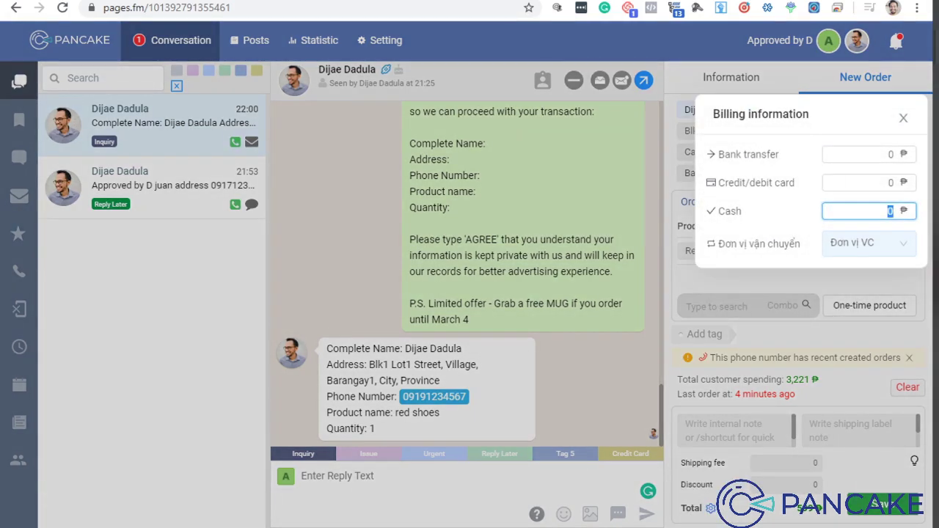
{"action": "left_click", "coordinate": [863, 477]}
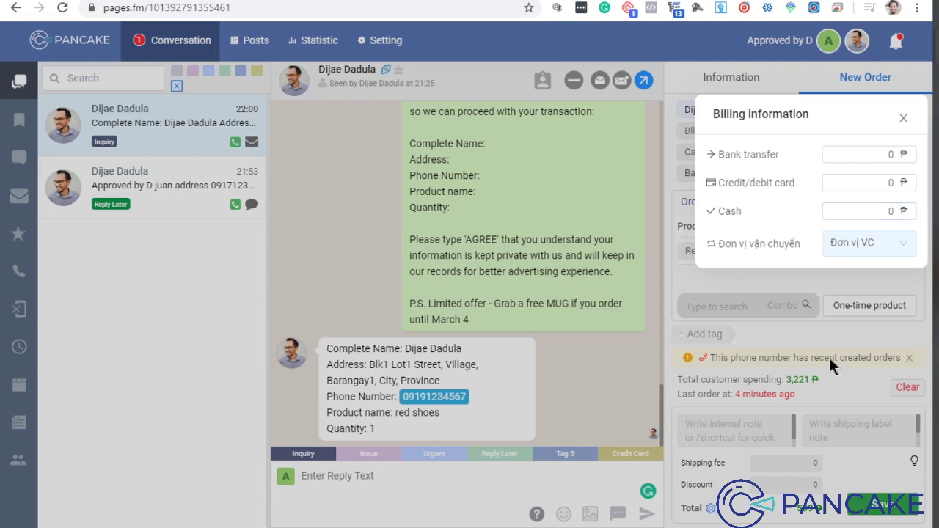
{"action": "left_click", "coordinate": [904, 119]}
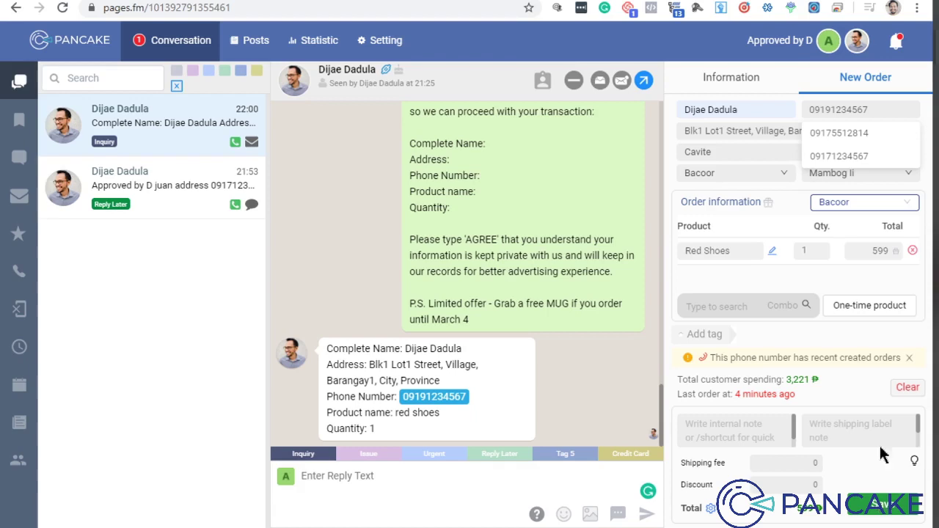
Step: Save the Red Shoes order at 599 as order 0018 and set its status to Confirmed
{"action": "left_click", "coordinate": [868, 512]}
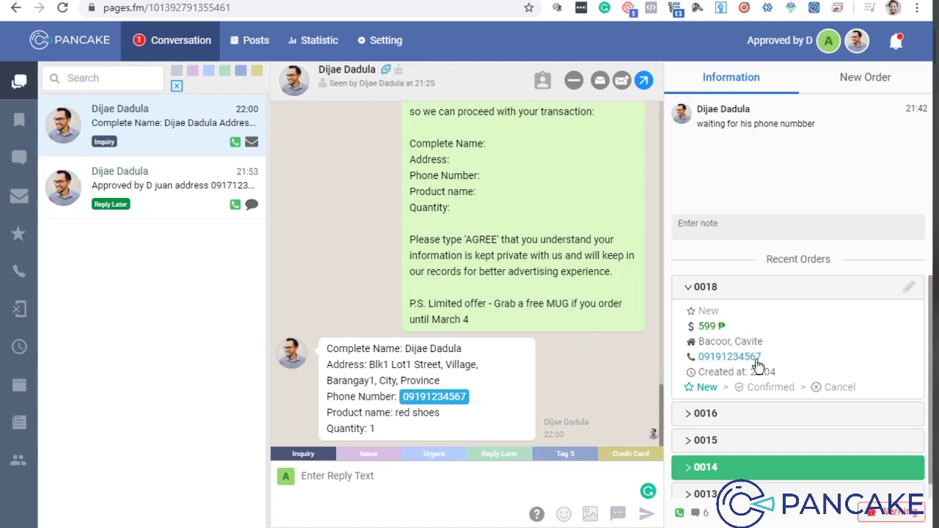
{"action": "left_click", "coordinate": [763, 387]}
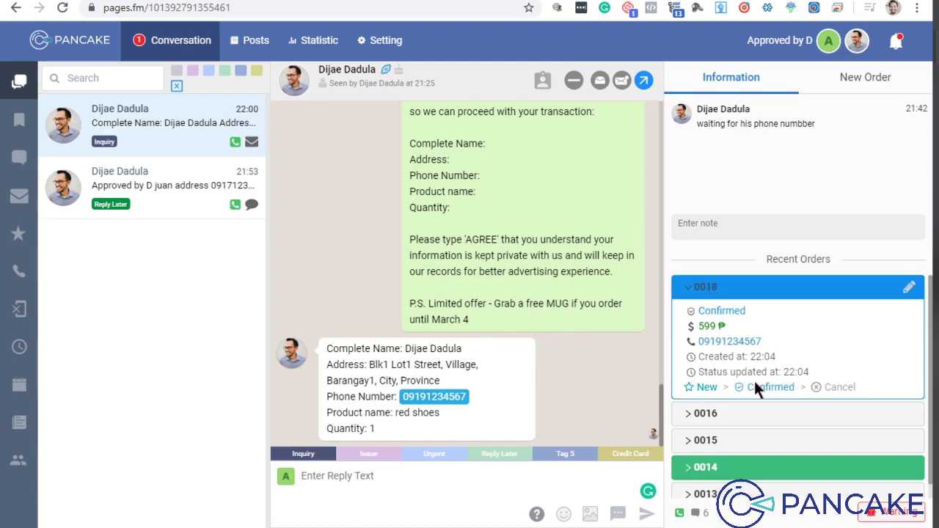
{"action": "scroll", "coordinate": [517, 353], "scroll_direction": "up", "scroll_amount": 1}
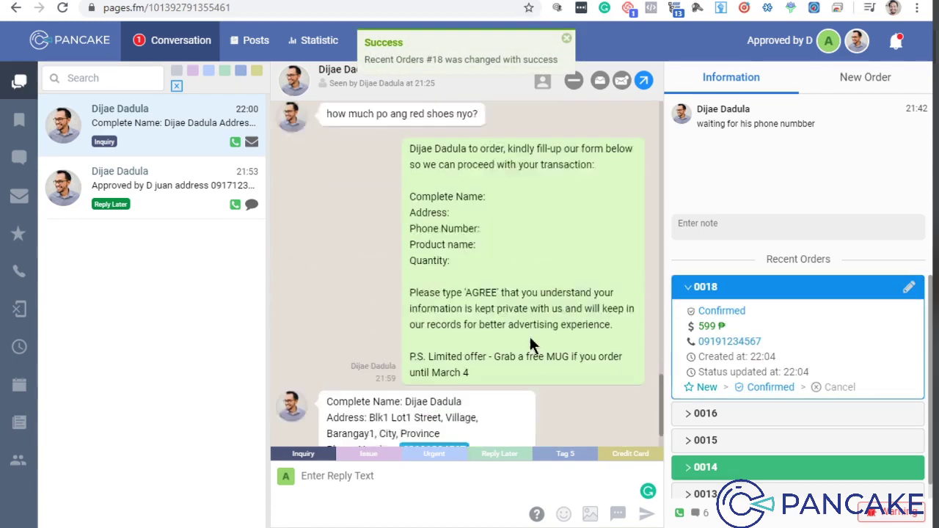
{"action": "scroll", "coordinate": [472, 319], "scroll_direction": "down", "scroll_amount": 1}
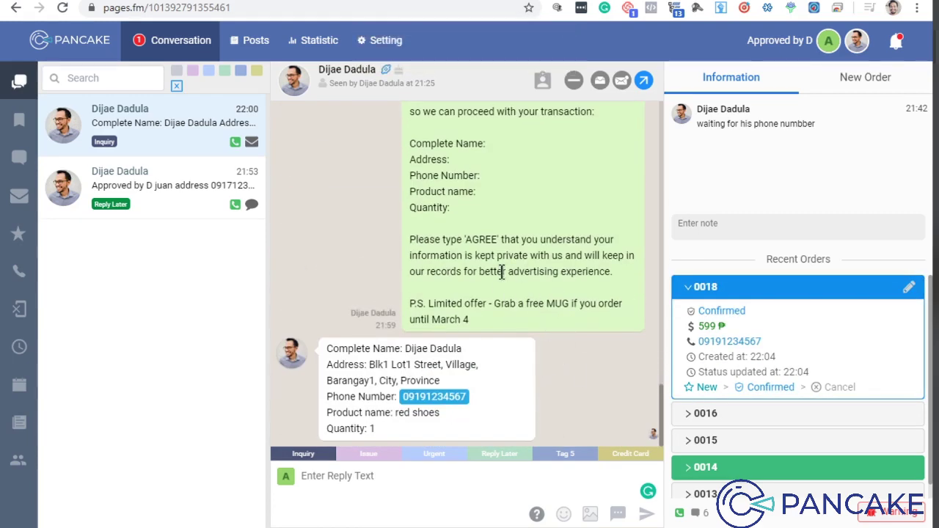
{"action": "scroll", "coordinate": [543, 347], "scroll_direction": "up", "scroll_amount": 3}
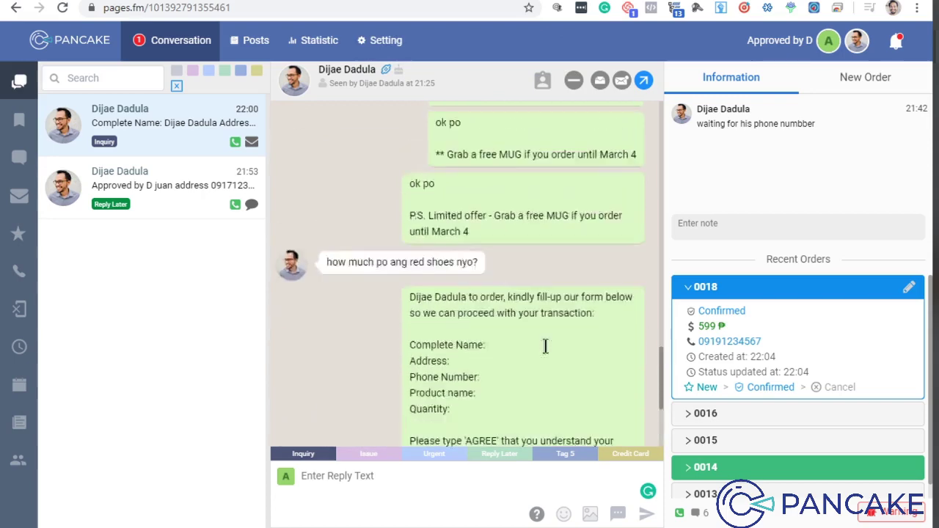
{"action": "scroll", "coordinate": [547, 345], "scroll_direction": "down", "scroll_amount": 3}
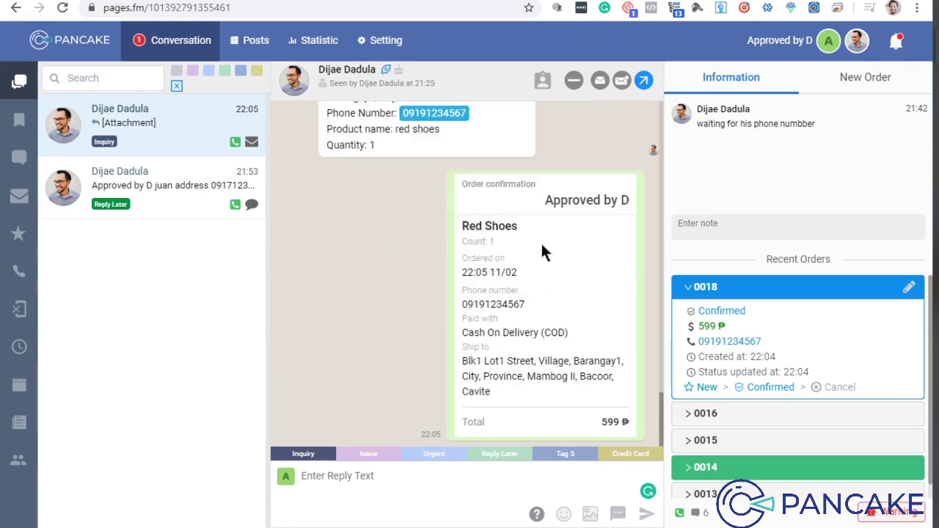
{"action": "left_click_drag", "start_coordinate": [462, 184], "coordinate": [571, 176]}
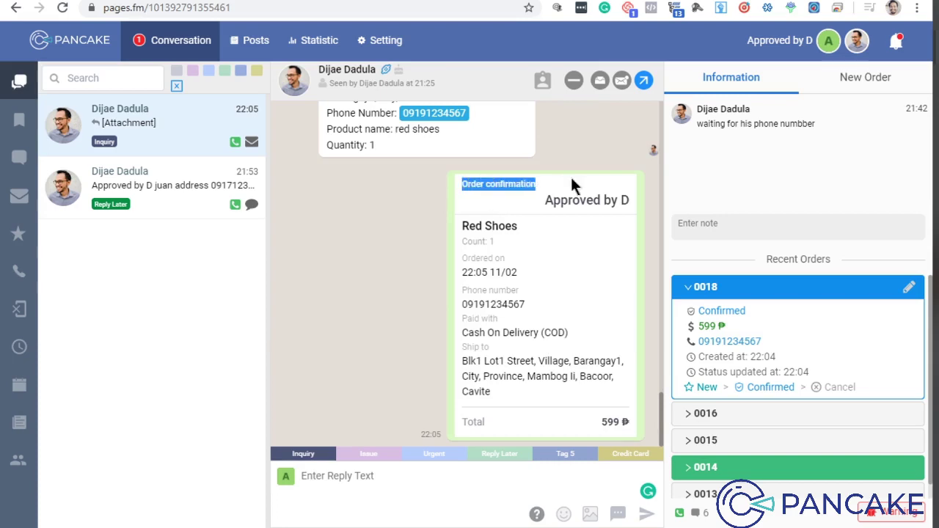
{"action": "left_click", "coordinate": [571, 192]}
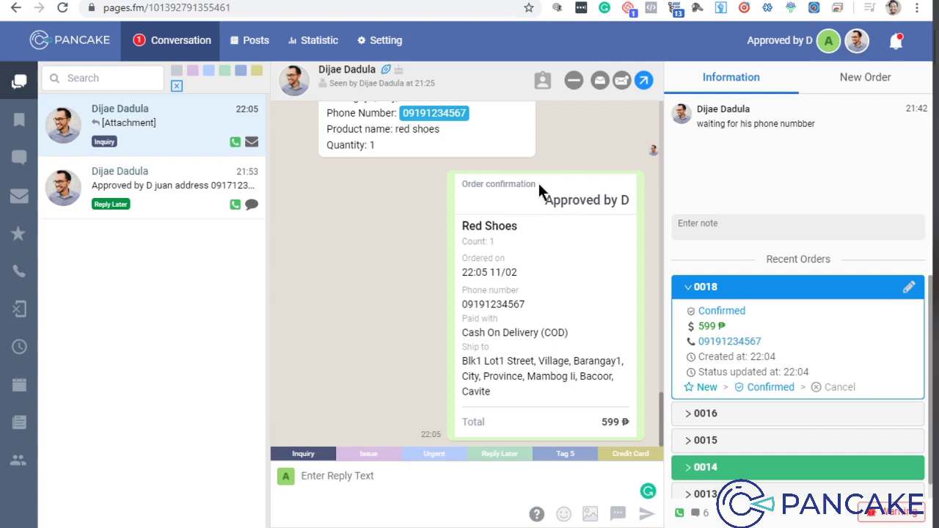
{"action": "left_click_drag", "start_coordinate": [539, 185], "coordinate": [461, 183]}
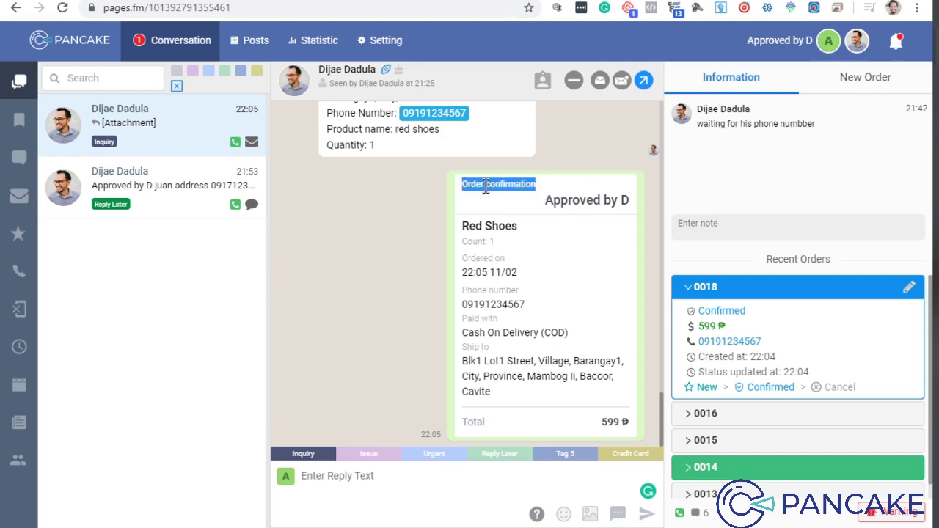
{"action": "scroll", "coordinate": [463, 157], "scroll_direction": "up", "scroll_amount": 2}
{"action": "scroll", "coordinate": [552, 317], "scroll_direction": "down", "scroll_amount": 2}
{"action": "left_click", "coordinate": [529, 185]}
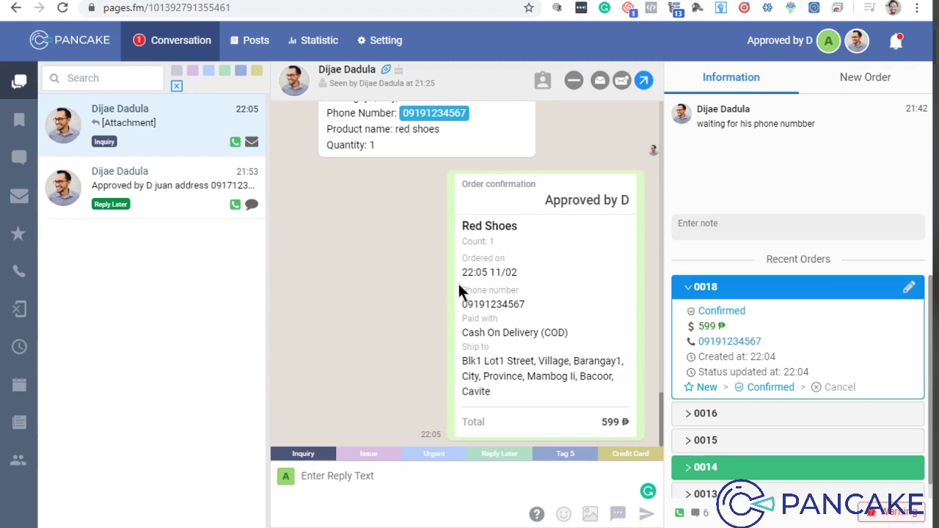
{"action": "left_click_drag", "start_coordinate": [464, 243], "coordinate": [554, 268]}
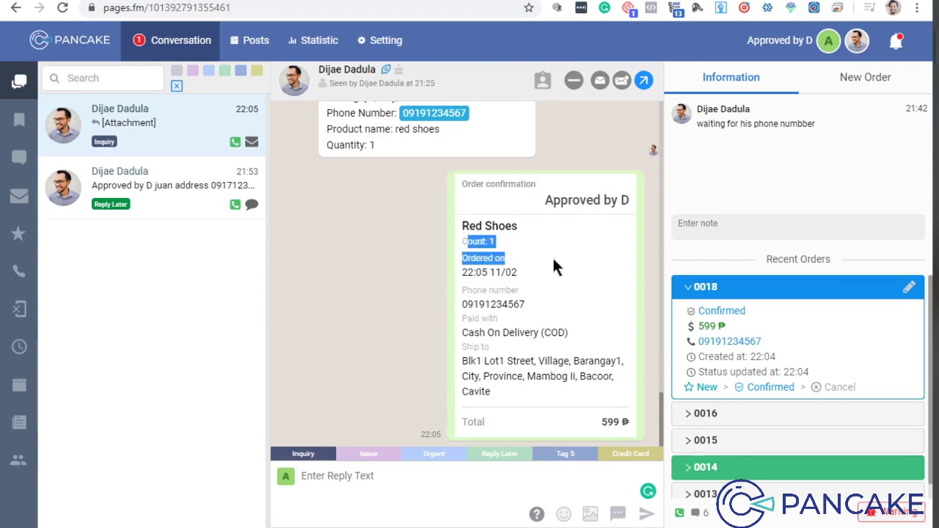
{"action": "left_click", "coordinate": [551, 254]}
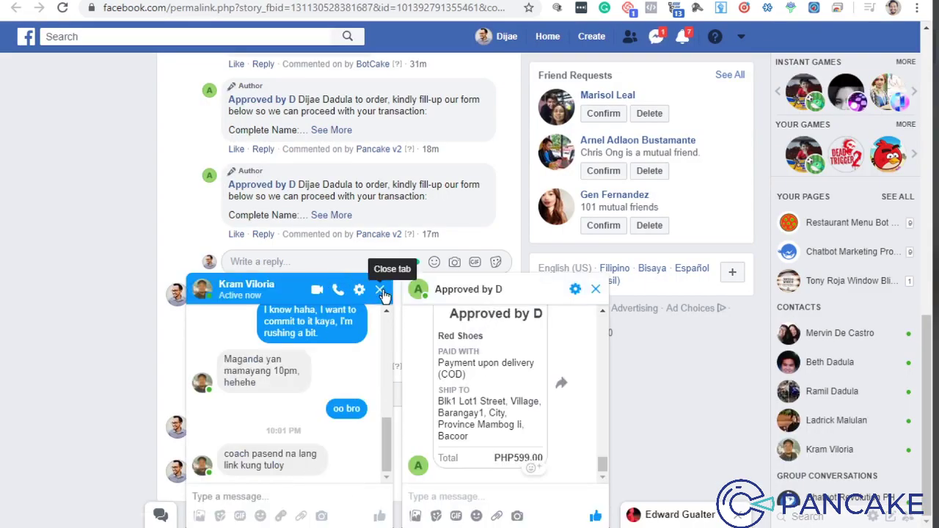
{"action": "left_click", "coordinate": [379, 289]}
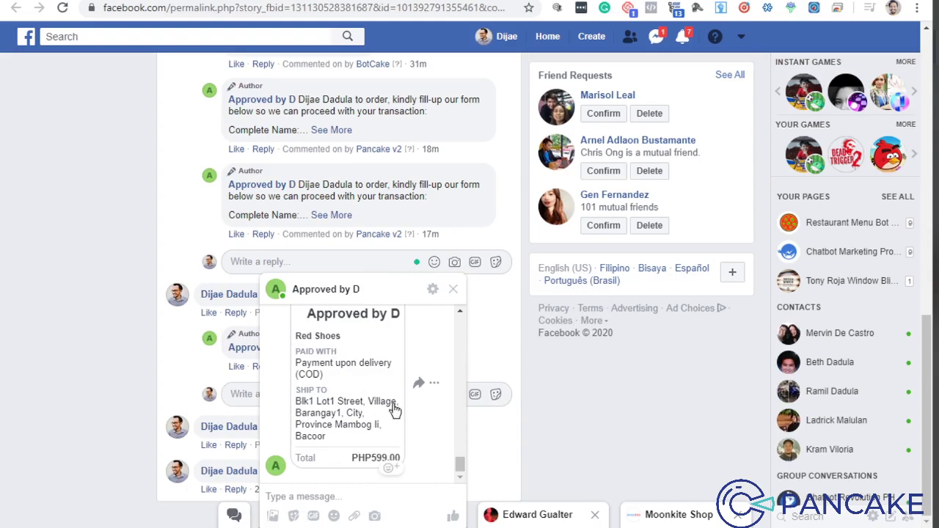
{"action": "left_click", "coordinate": [334, 371]}
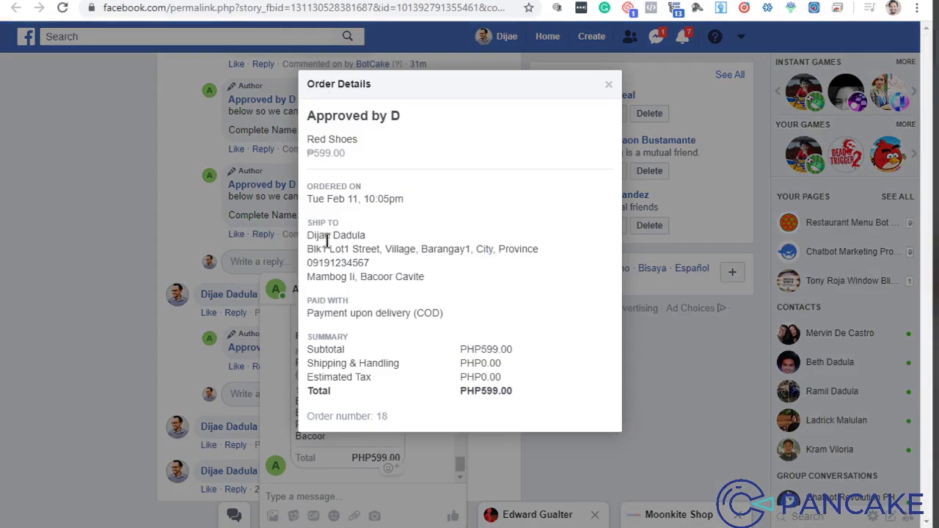
{"action": "left_click_drag", "start_coordinate": [322, 249], "coordinate": [485, 279]}
{"action": "left_click", "coordinate": [485, 279]}
{"action": "triple_click", "coordinate": [392, 312]}
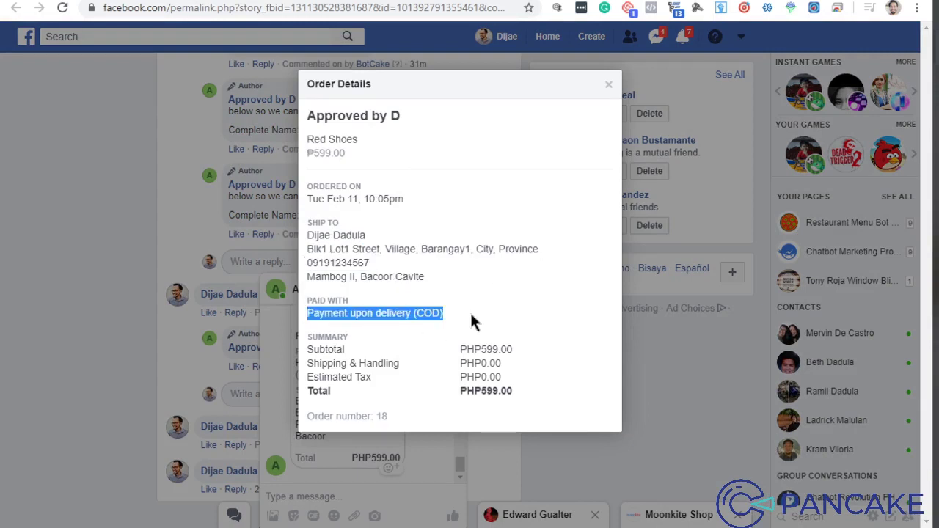
{"action": "left_click", "coordinate": [469, 311]}
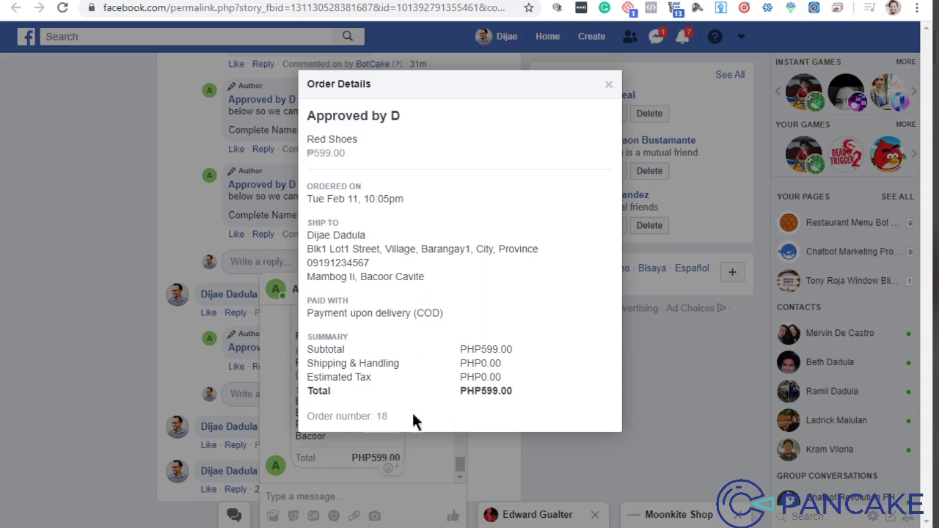
{"action": "left_click", "coordinate": [603, 85]}
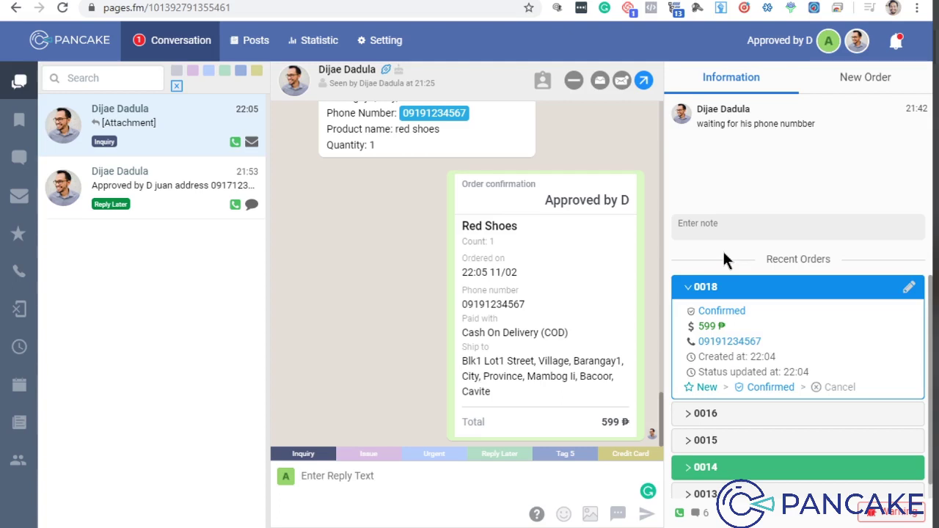
Step: Look at order 0018's quick-edit shipping fee, then open the customer's 21:53 conversation
{"action": "left_click", "coordinate": [916, 290]}
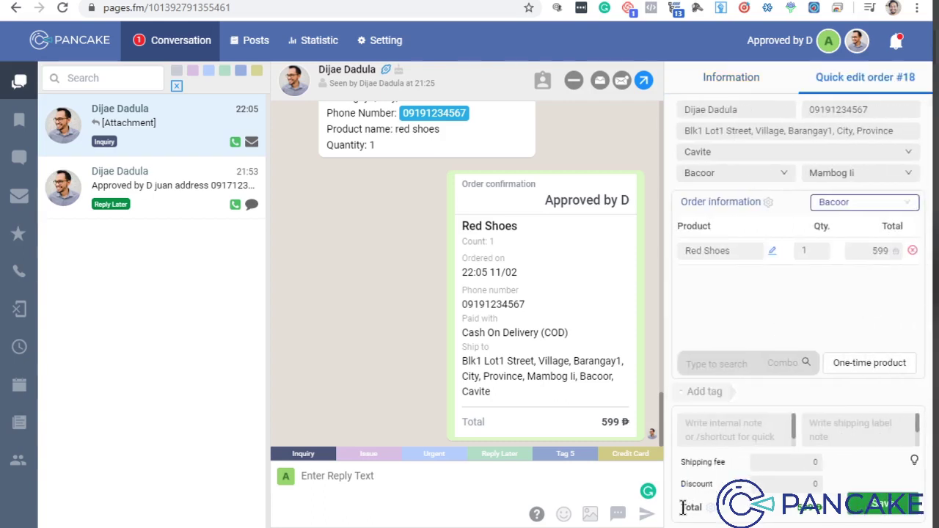
{"action": "left_click", "coordinate": [806, 461]}
{"action": "left_click", "coordinate": [707, 76]}
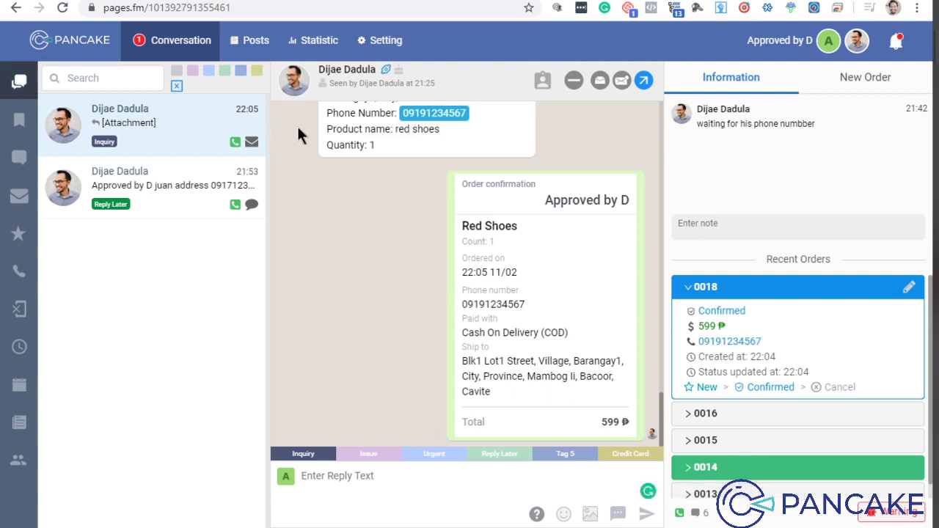
{"action": "left_click", "coordinate": [192, 183]}
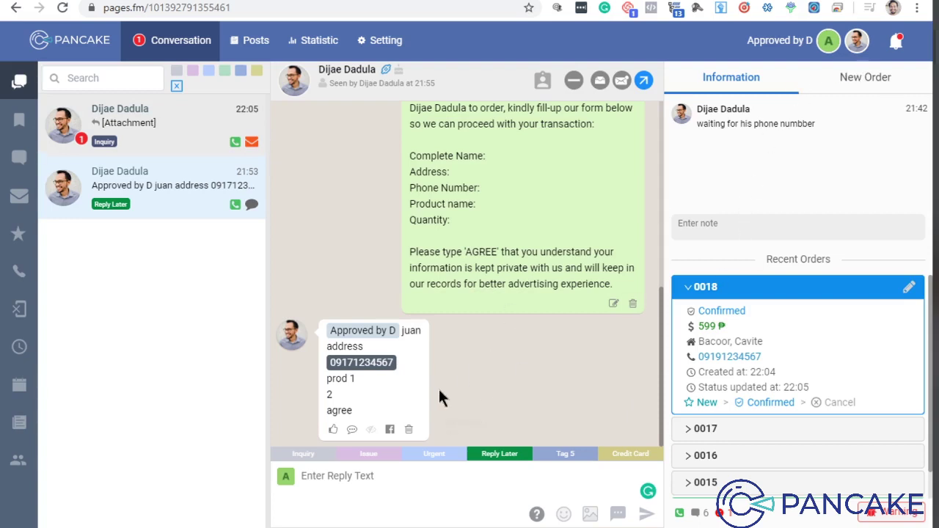
Step: Create order #19 with one-time product Red Shoes at 599, shipping fee removed, and save
{"action": "left_click", "coordinate": [865, 77]}
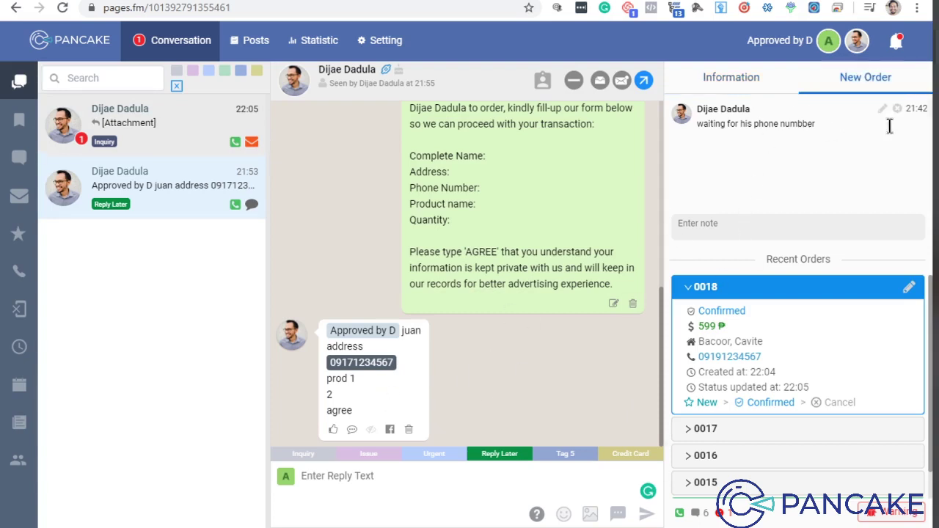
{"action": "left_click", "coordinate": [873, 309]}
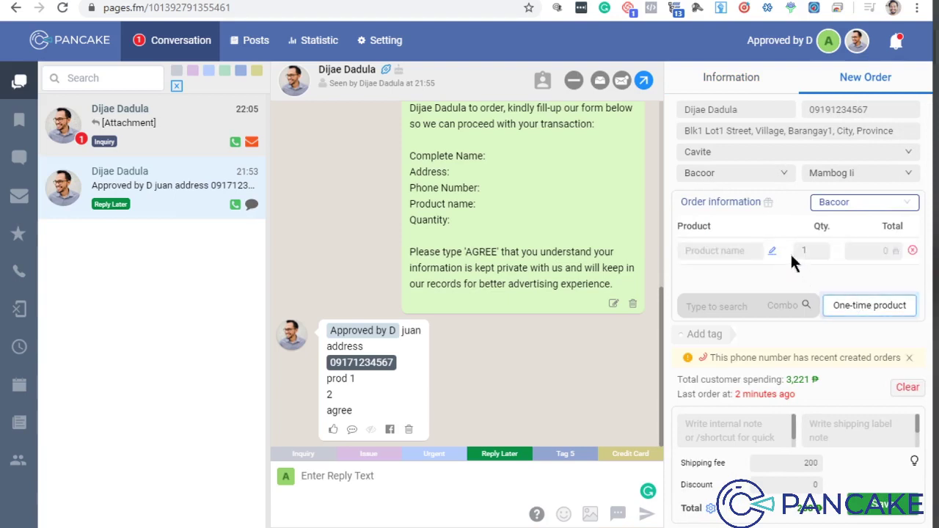
{"action": "type", "text": "Red"}
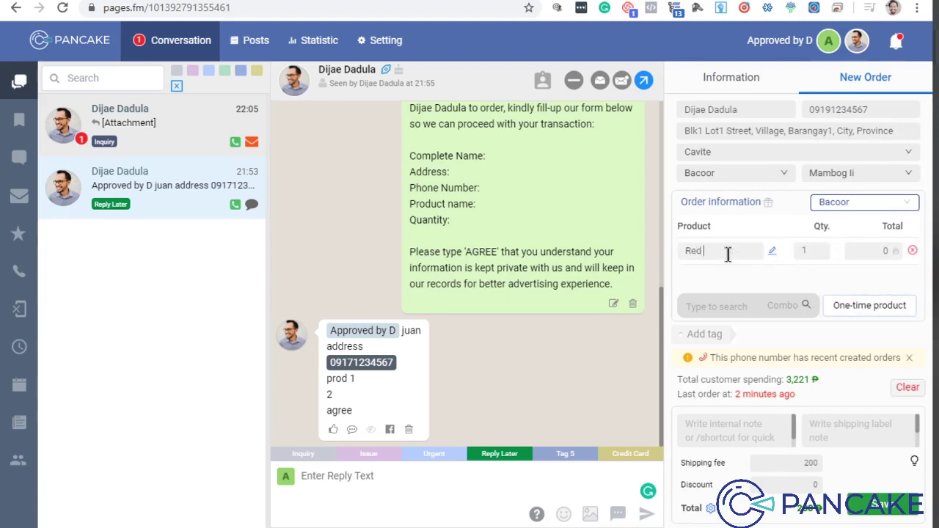
{"action": "type", "text": " Shoes"}
{"action": "left_click", "coordinate": [867, 251]}
{"action": "type", "text": "599"}
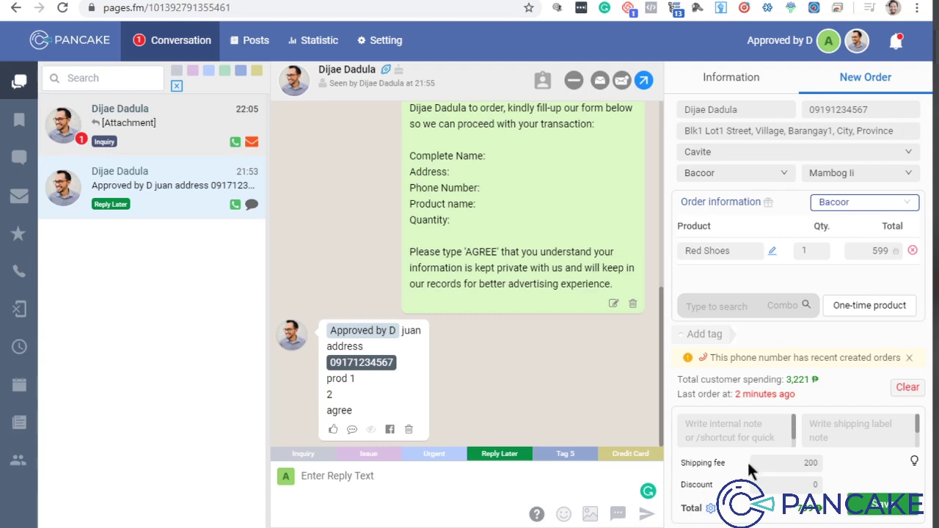
{"action": "left_click_drag", "start_coordinate": [794, 472], "coordinate": [888, 468]}
{"action": "key", "text": "BackSpace"}
{"action": "left_click", "coordinate": [873, 496]}
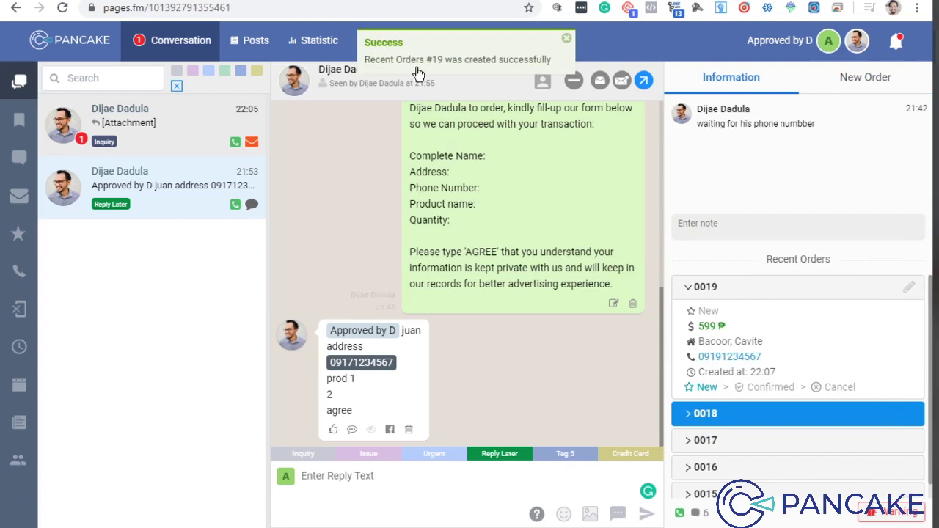
Step: Check the customer's 22:05 conversation, then return to the 21:53 conversation and review it
{"action": "left_click", "coordinate": [201, 123]}
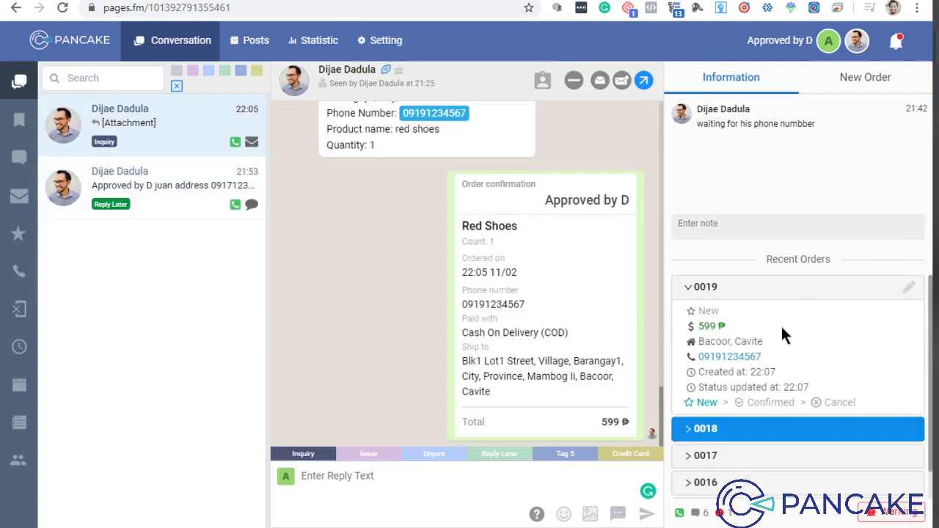
{"action": "left_click", "coordinate": [167, 189]}
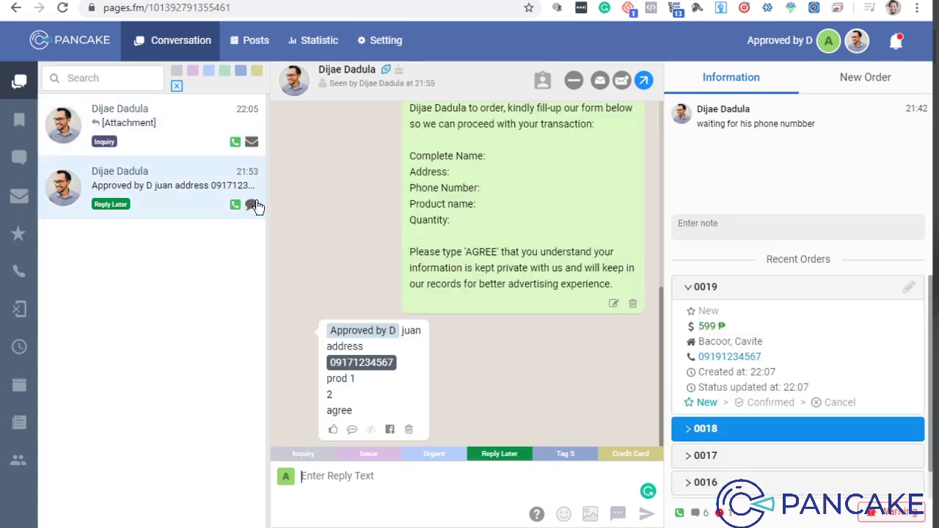
{"action": "scroll", "coordinate": [756, 339], "scroll_direction": "down", "scroll_amount": 1}
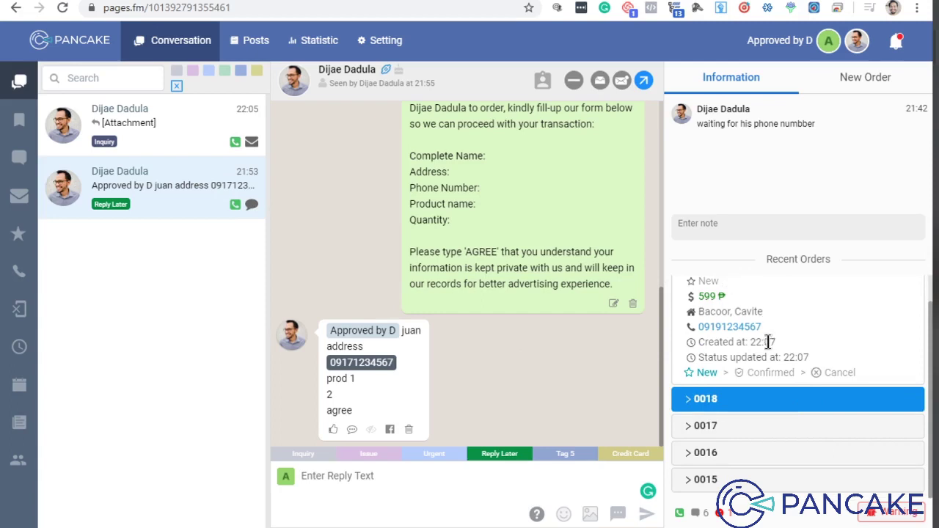
{"action": "scroll", "coordinate": [766, 341], "scroll_direction": "up", "scroll_amount": 1}
{"action": "scroll", "coordinate": [767, 341], "scroll_direction": "down", "scroll_amount": 1}
{"action": "scroll", "coordinate": [790, 342], "scroll_direction": "up", "scroll_amount": 1}
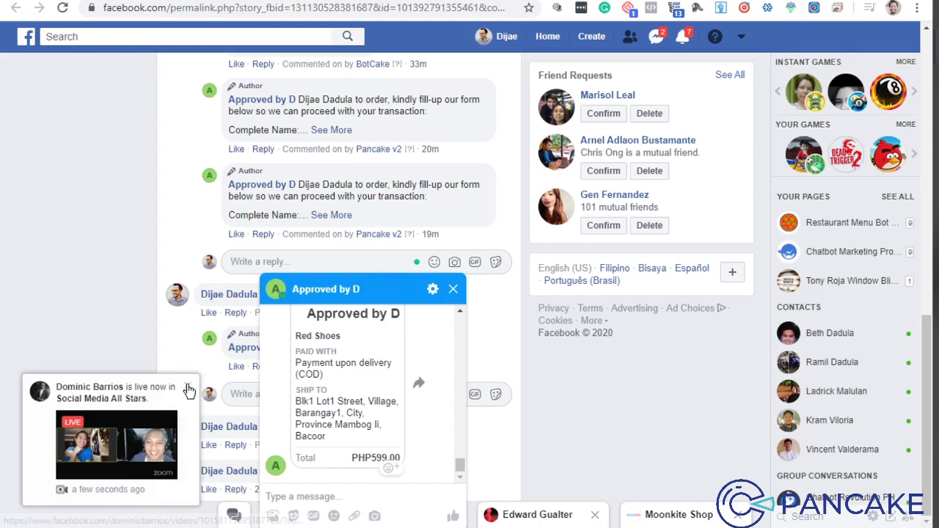
Step: Dismiss the live-video notification, minimize the page chat, and reload the Facebook post
{"action": "left_click", "coordinate": [187, 386]}
{"action": "left_click", "coordinate": [374, 288]}
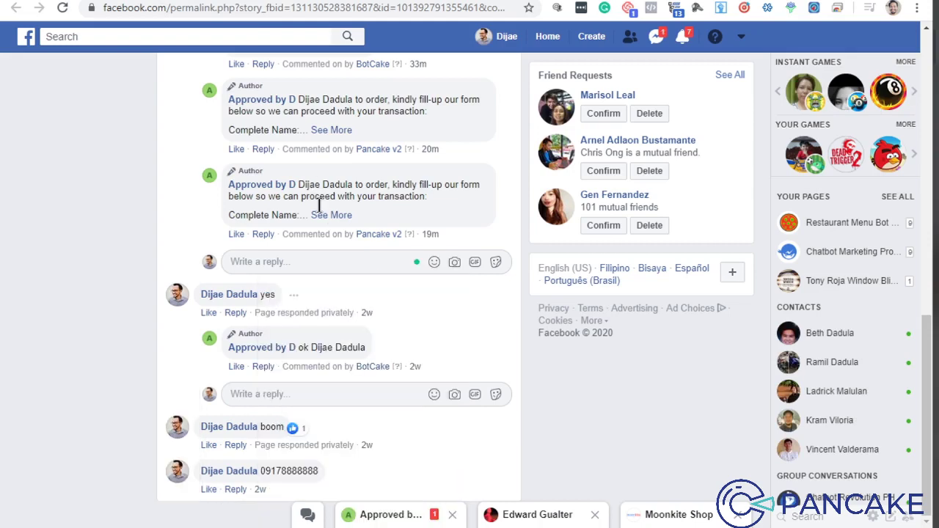
{"action": "scroll", "coordinate": [356, 277], "scroll_direction": "up", "scroll_amount": 6}
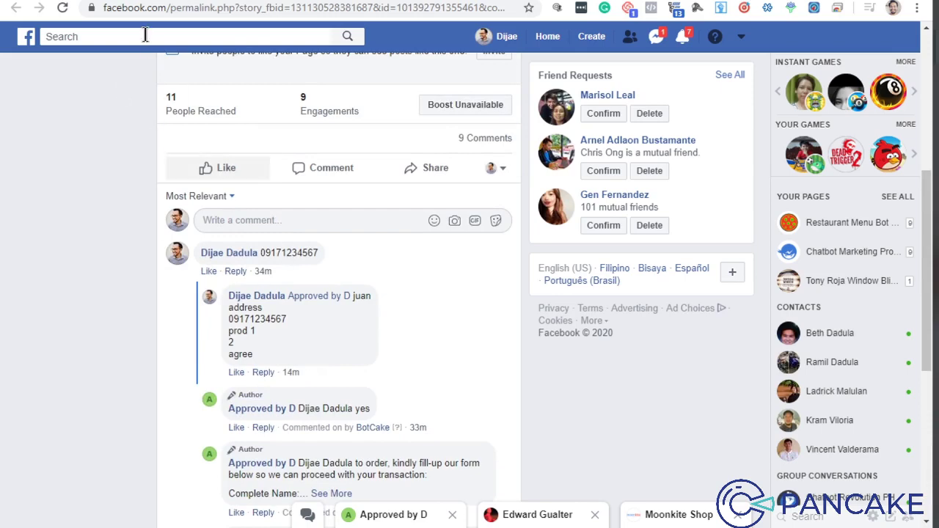
{"action": "left_click", "coordinate": [62, 7]}
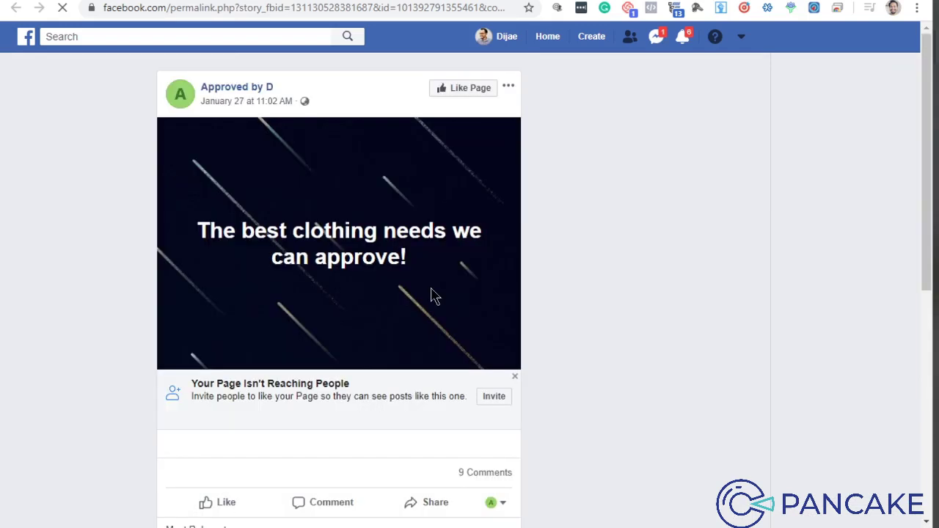
{"action": "scroll", "coordinate": [431, 295], "scroll_direction": "down", "scroll_amount": 5}
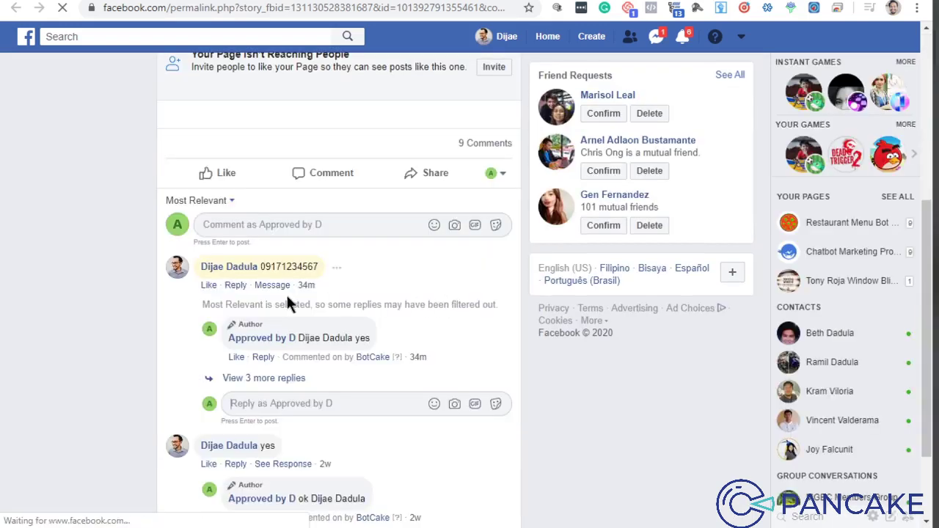
{"action": "scroll", "coordinate": [308, 316], "scroll_direction": "down", "scroll_amount": 2}
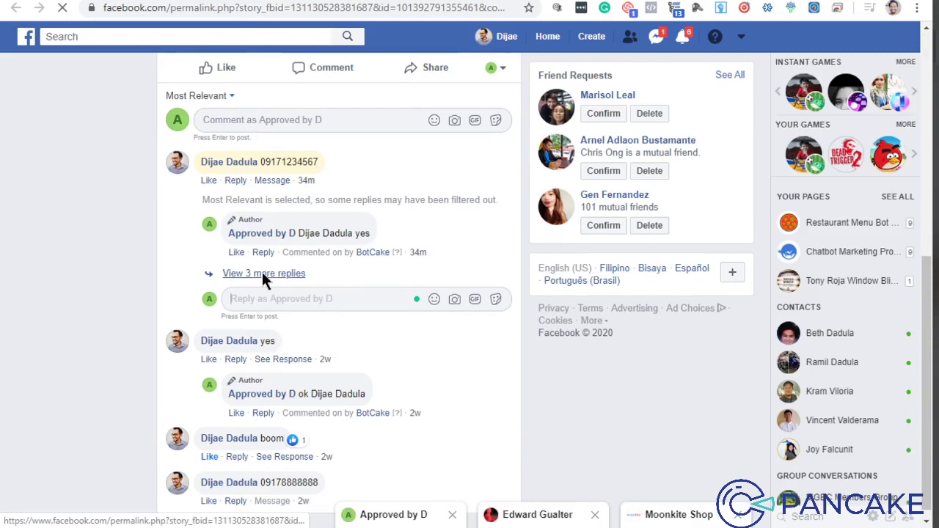
Step: Reveal the three hidden replies and expand the customer's prod 1, quantity 2, agree reply
{"action": "left_click", "coordinate": [262, 272]}
{"action": "scroll", "coordinate": [458, 293], "scroll_direction": "down", "scroll_amount": 2}
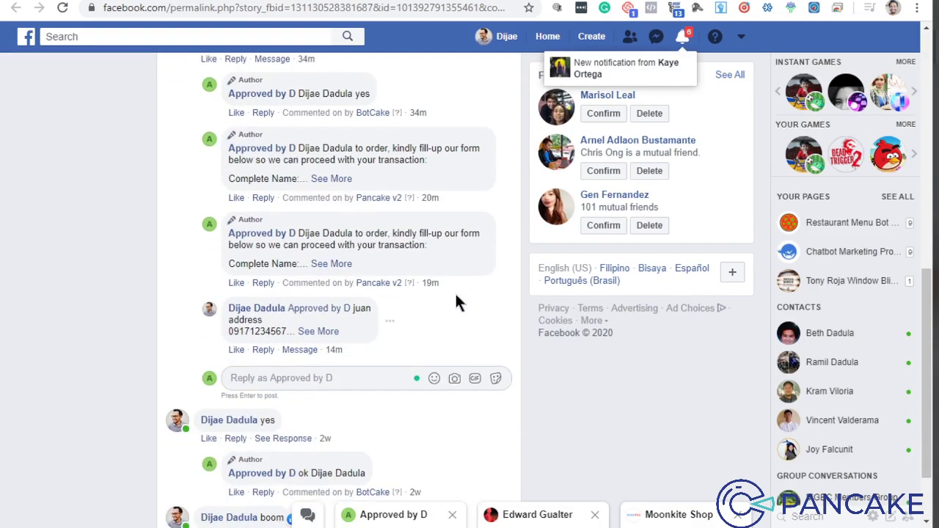
{"action": "left_click", "coordinate": [319, 331]}
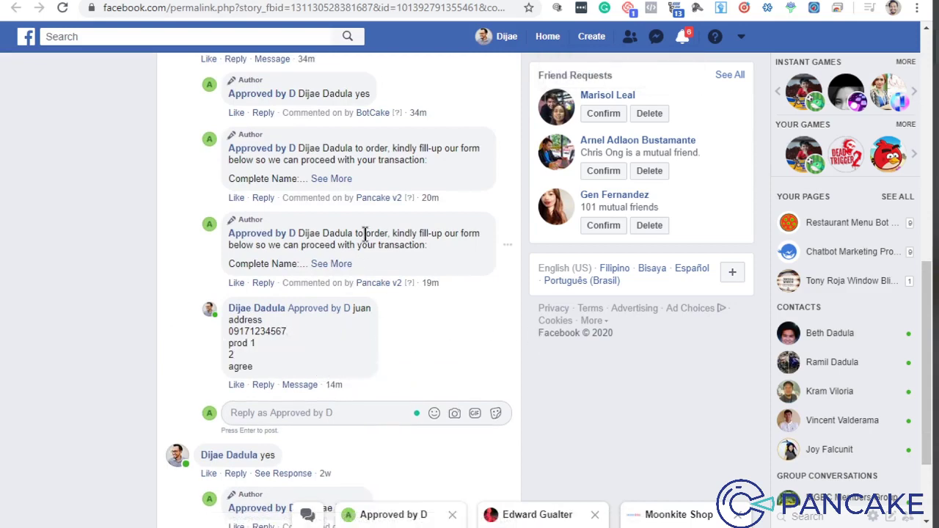
{"action": "scroll", "coordinate": [367, 294], "scroll_direction": "down", "scroll_amount": 2}
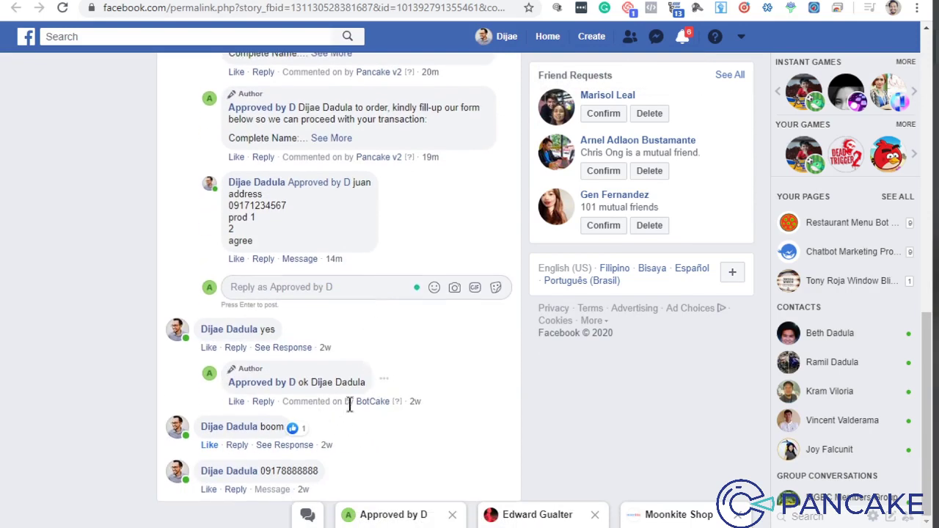
{"action": "scroll", "coordinate": [273, 356], "scroll_direction": "up", "scroll_amount": 3}
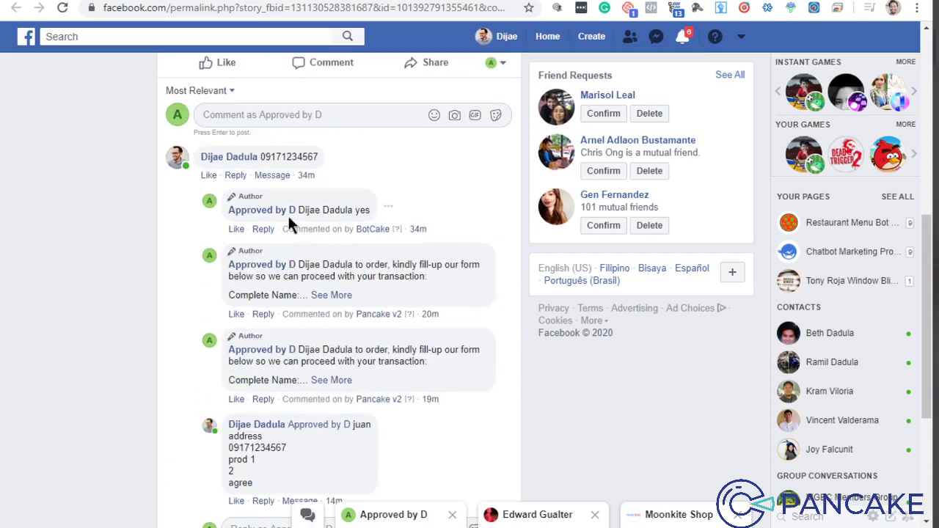
{"action": "mouse_move", "coordinate": [377, 236]}
{"action": "scroll", "coordinate": [396, 426], "scroll_direction": "down", "scroll_amount": 3}
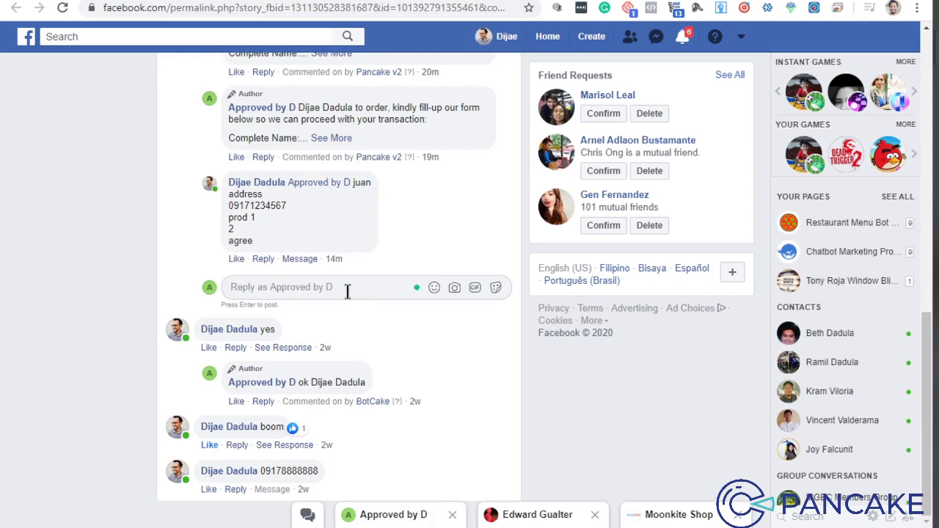
{"action": "scroll", "coordinate": [375, 289], "scroll_direction": "up", "scroll_amount": 2}
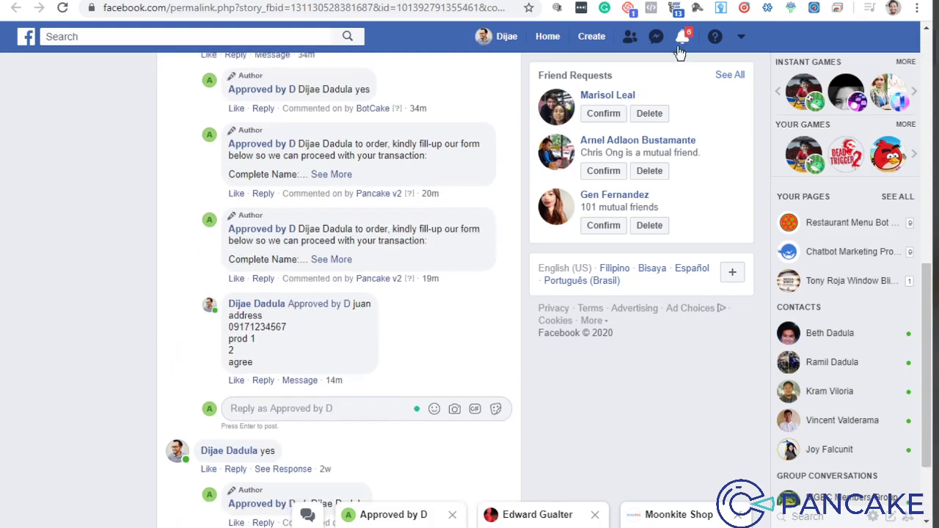
Step: Follow the page's reply notification to the comment and show its two remaining replies
{"action": "left_click", "coordinate": [683, 38]}
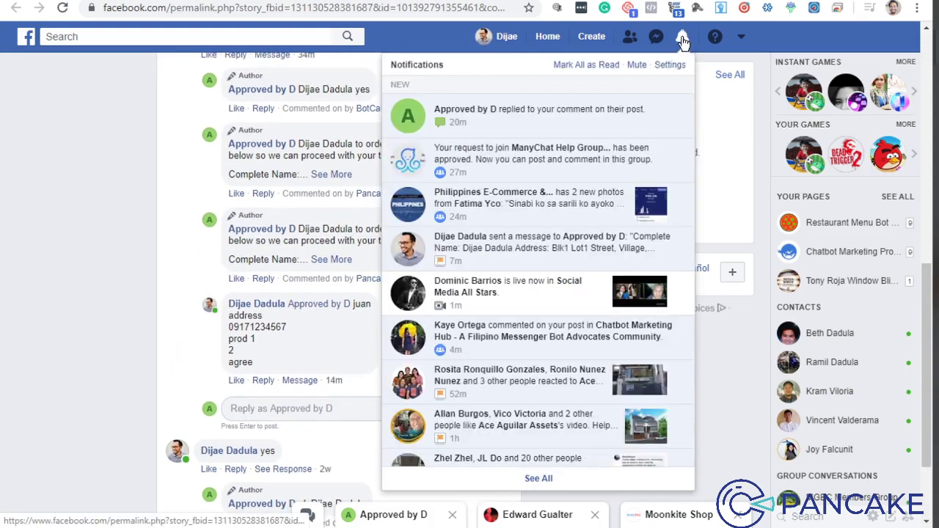
{"action": "left_click", "coordinate": [608, 124]}
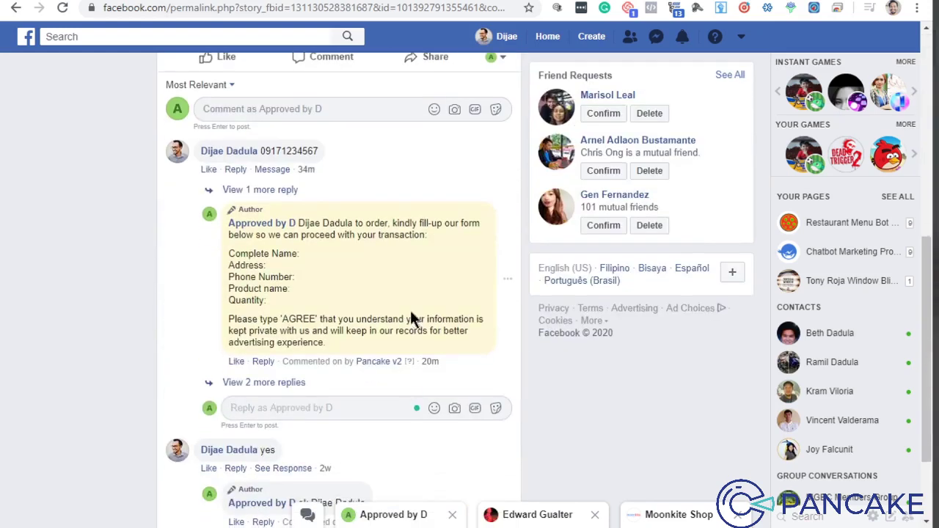
{"action": "left_click", "coordinate": [271, 383]}
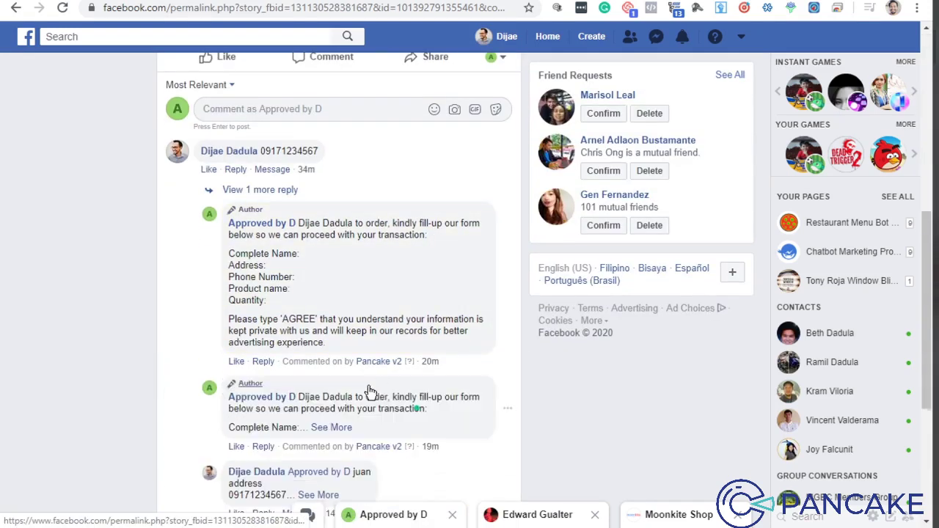
{"action": "scroll", "coordinate": [382, 365], "scroll_direction": "down", "scroll_amount": 2}
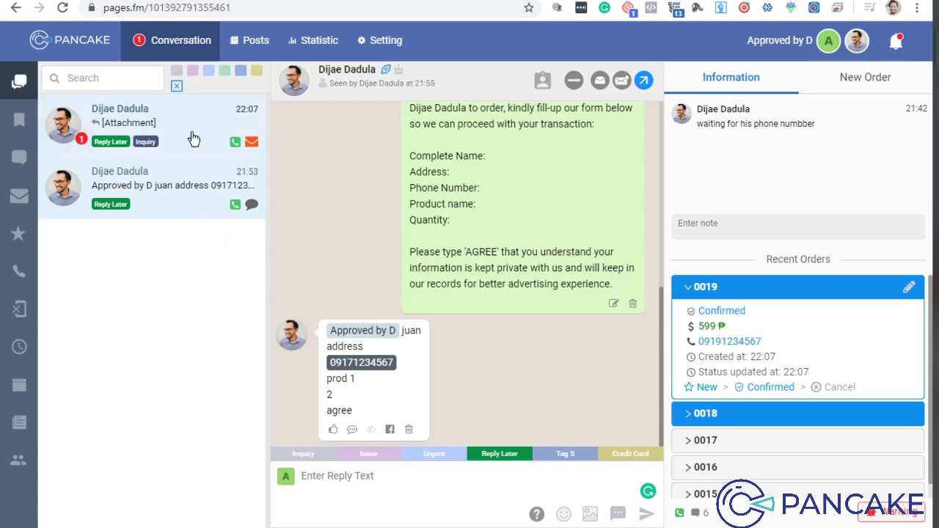
Step: View the Red Shoes confirmation card in the 22:07 chat, then reopen the 21:53 comment conversation
{"action": "left_click", "coordinate": [220, 154]}
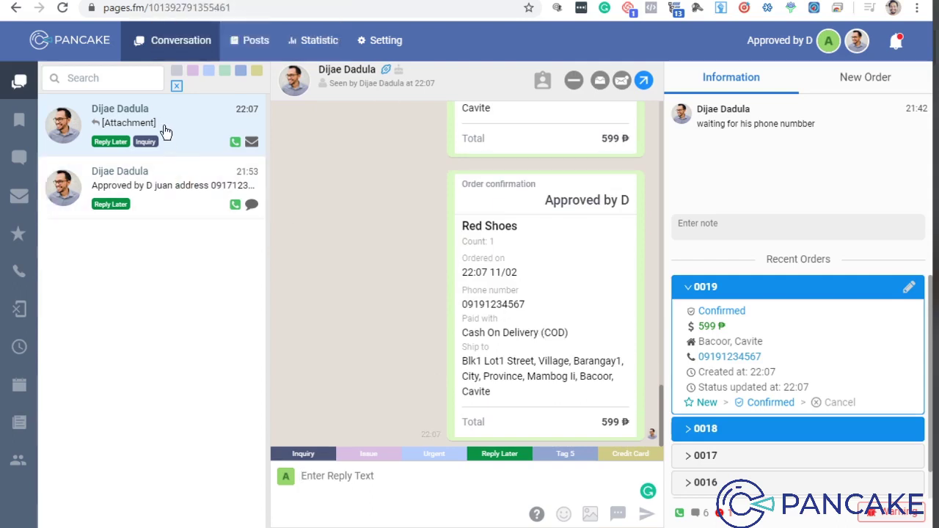
{"action": "scroll", "coordinate": [605, 274], "scroll_direction": "up", "scroll_amount": 5}
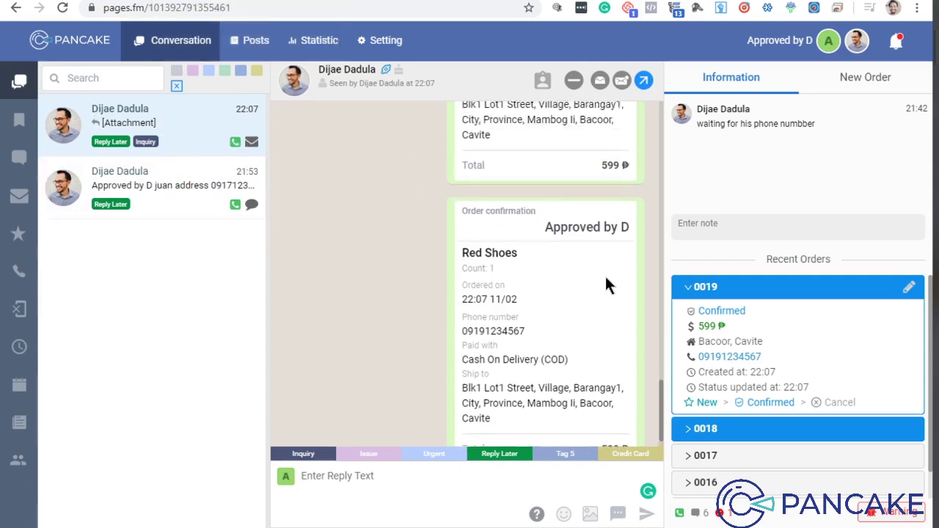
{"action": "scroll", "coordinate": [578, 195], "scroll_direction": "down", "scroll_amount": 5}
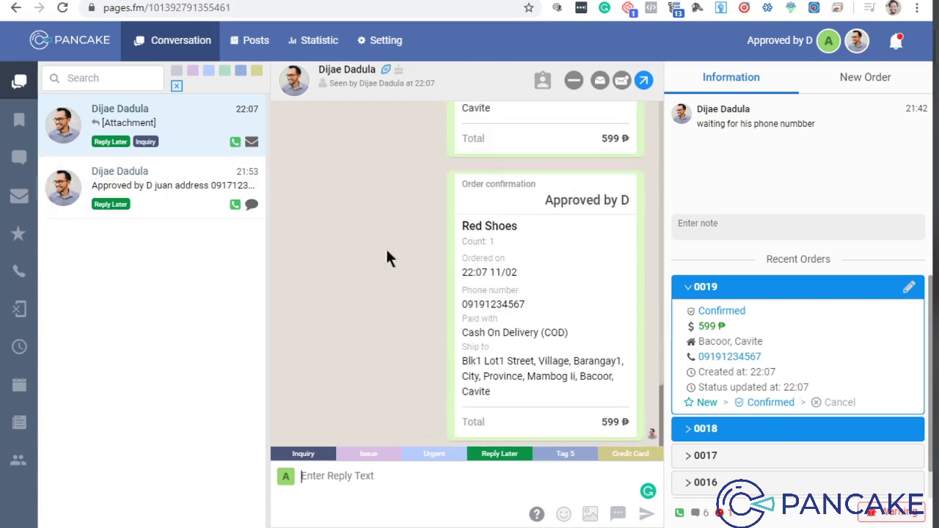
{"action": "left_click", "coordinate": [143, 208]}
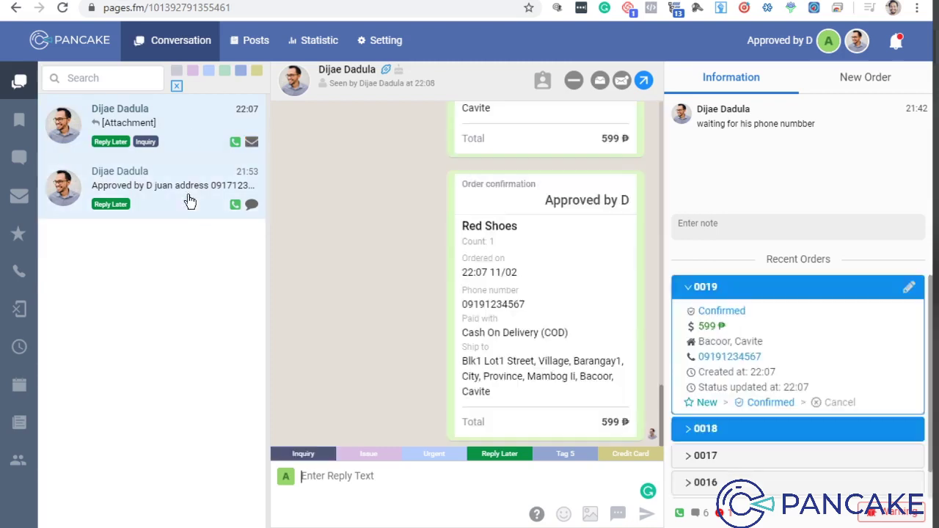
{"action": "left_click", "coordinate": [189, 201]}
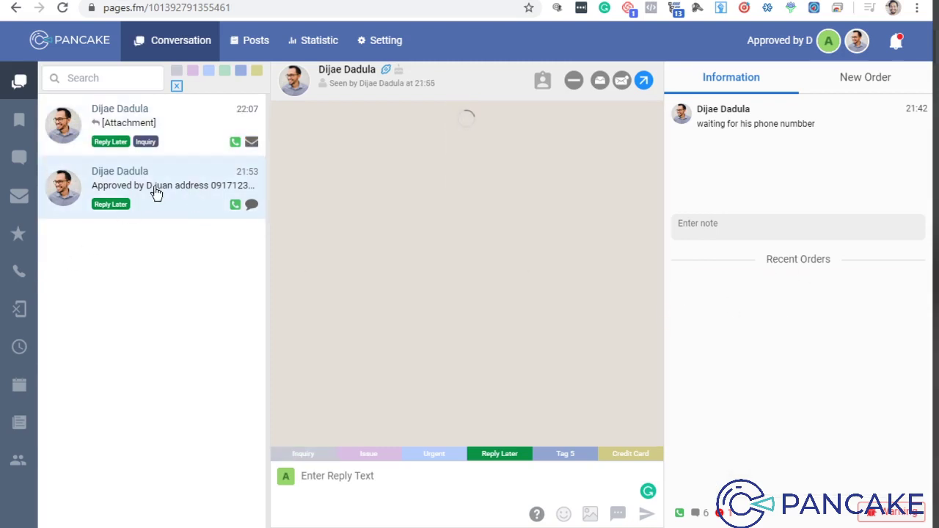
Step: Show all conversations, reopen the customer's Messenger chat, and filter the list to inbox only
{"action": "left_click", "coordinate": [19, 80]}
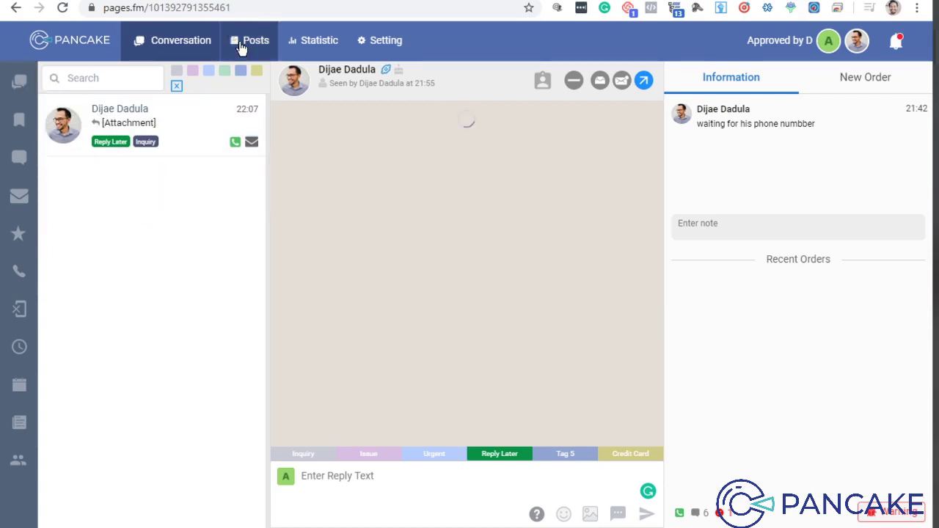
{"action": "left_click", "coordinate": [181, 41]}
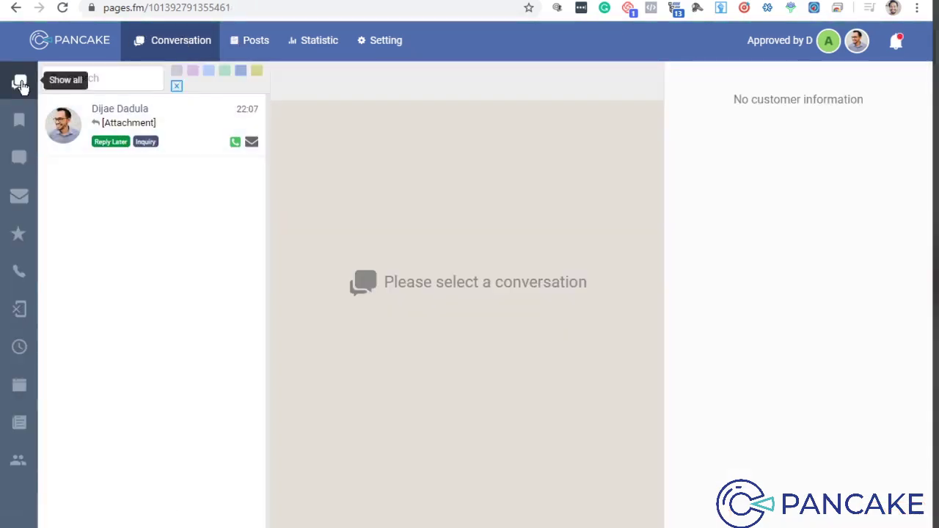
{"action": "left_click", "coordinate": [184, 130]}
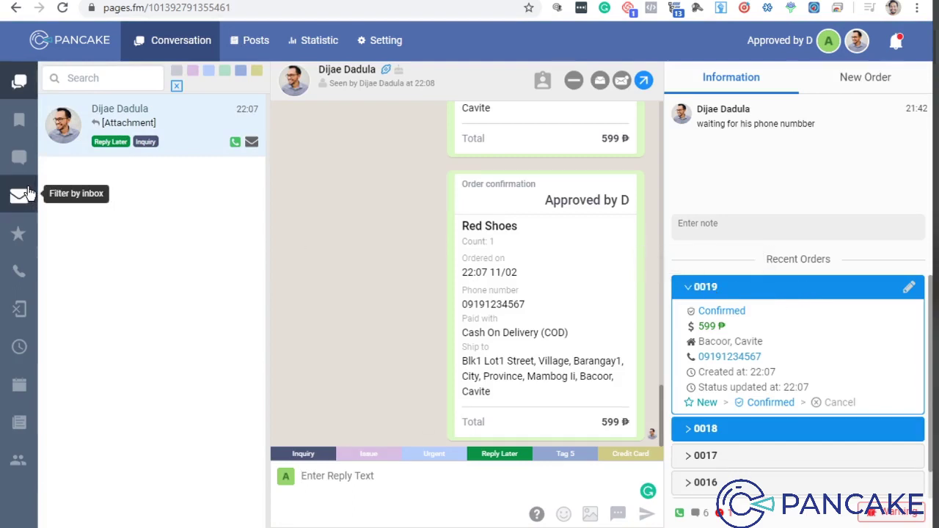
{"action": "left_click", "coordinate": [20, 158]}
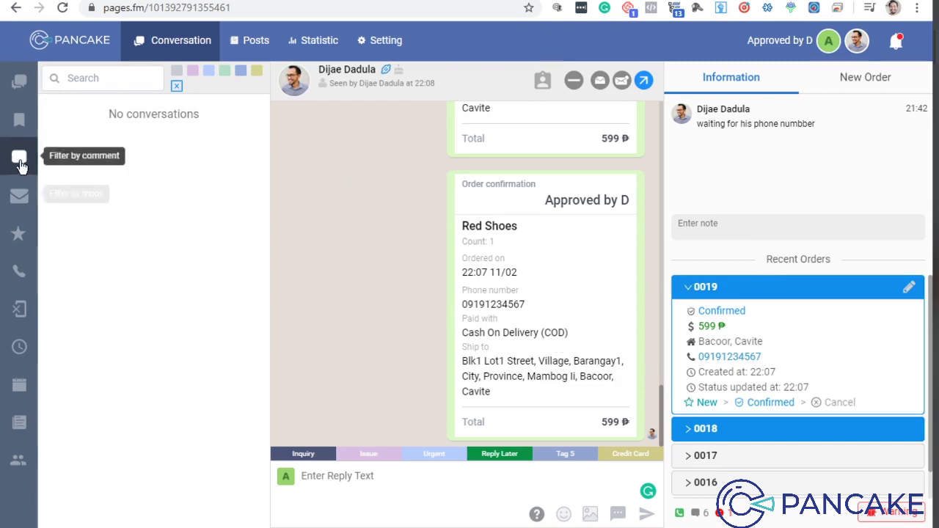
{"action": "left_click", "coordinate": [19, 196]}
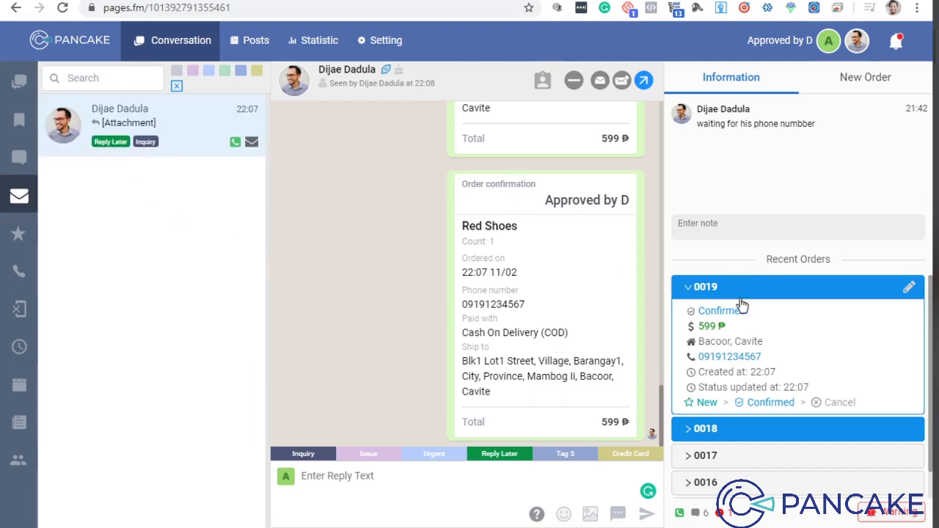
Step: Expand and collapse orders 0019 and 0018 in Recent Orders, copying order 0018's code
{"action": "scroll", "coordinate": [755, 390], "scroll_direction": "down", "scroll_amount": 1}
{"action": "scroll", "coordinate": [803, 371], "scroll_direction": "up", "scroll_amount": 1}
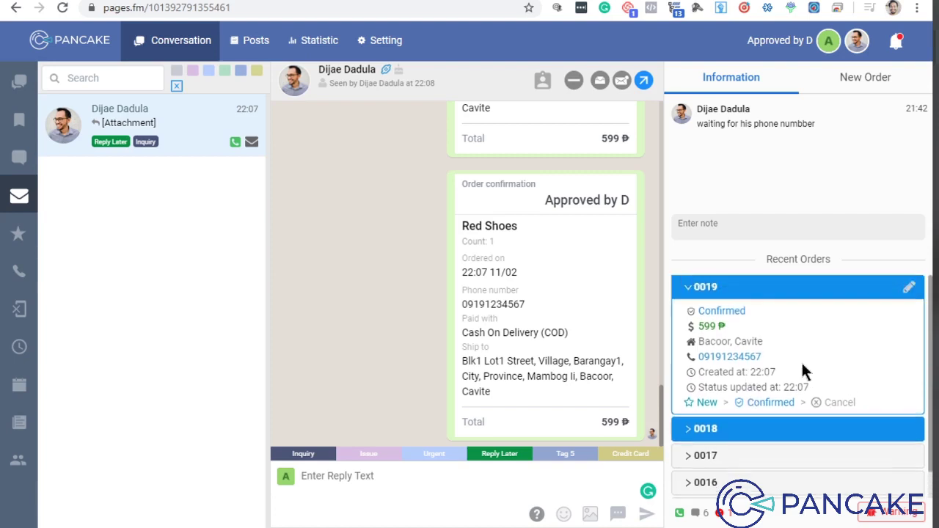
{"action": "left_click", "coordinate": [767, 290]}
{"action": "left_click", "coordinate": [760, 316]}
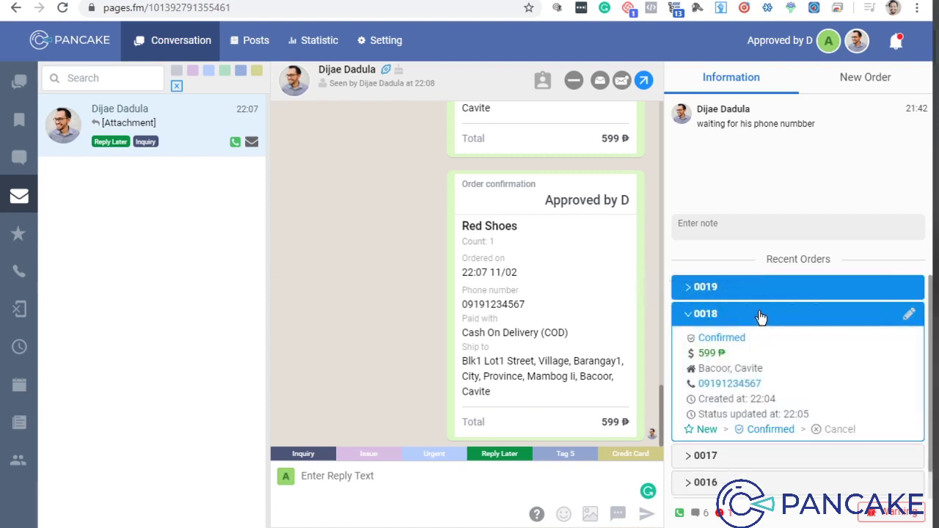
{"action": "left_click", "coordinate": [760, 316]}
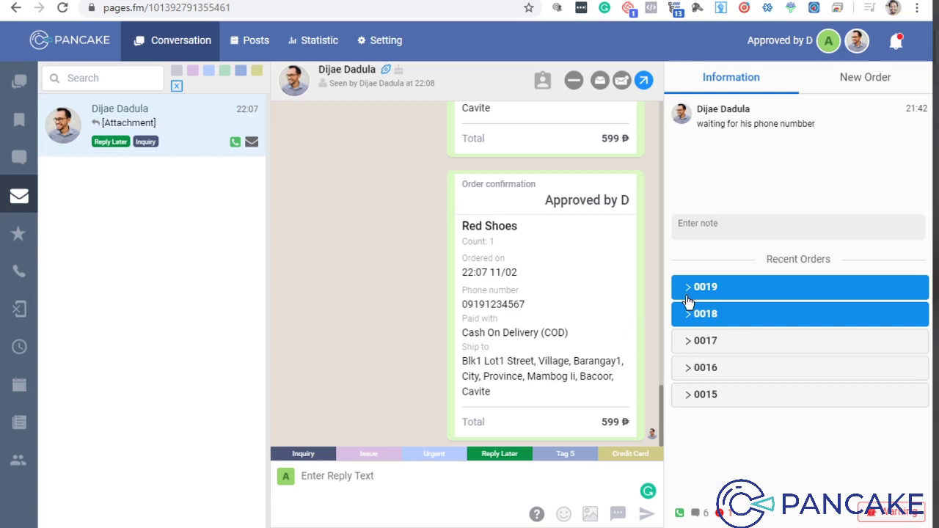
{"action": "left_click", "coordinate": [701, 316]}
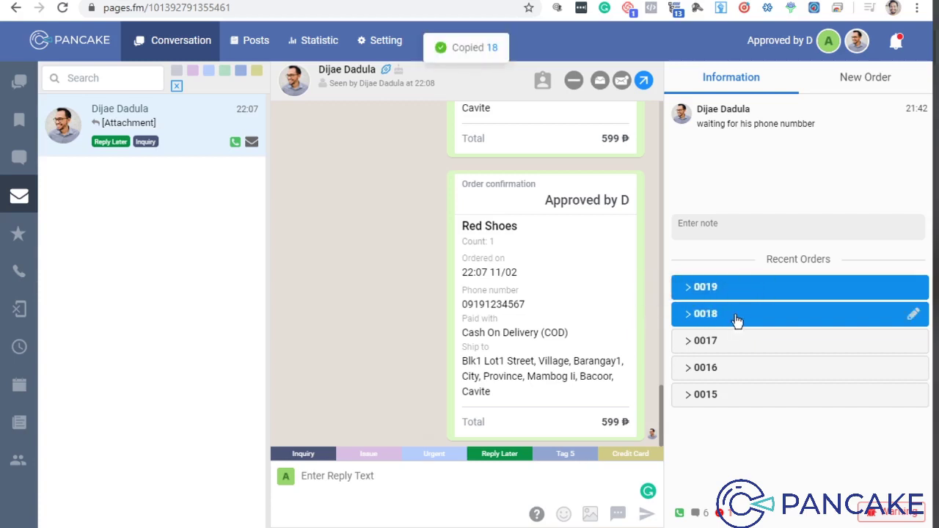
{"action": "left_click", "coordinate": [733, 295]}
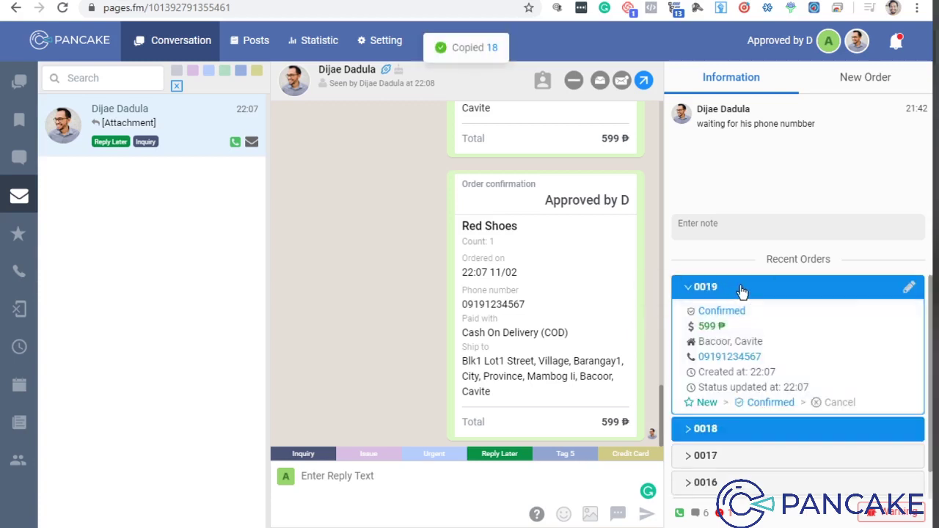
{"action": "left_click", "coordinate": [741, 291]}
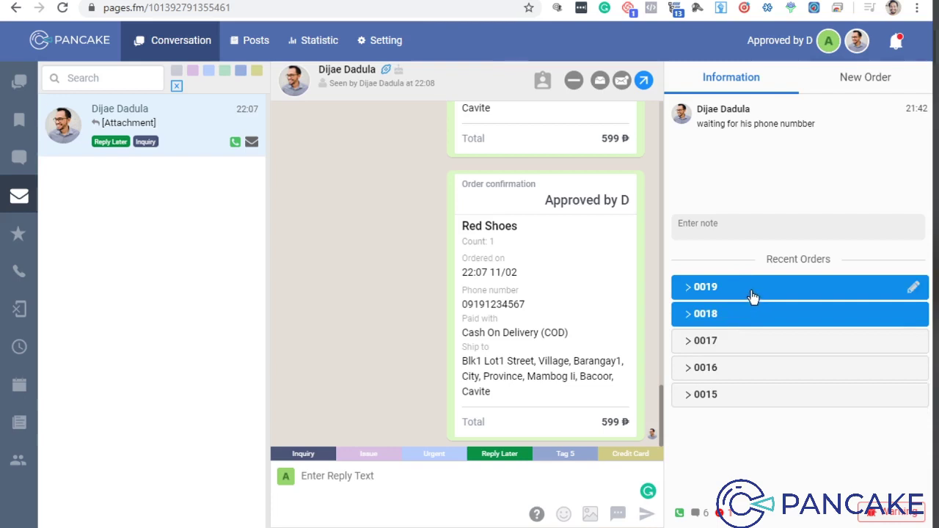